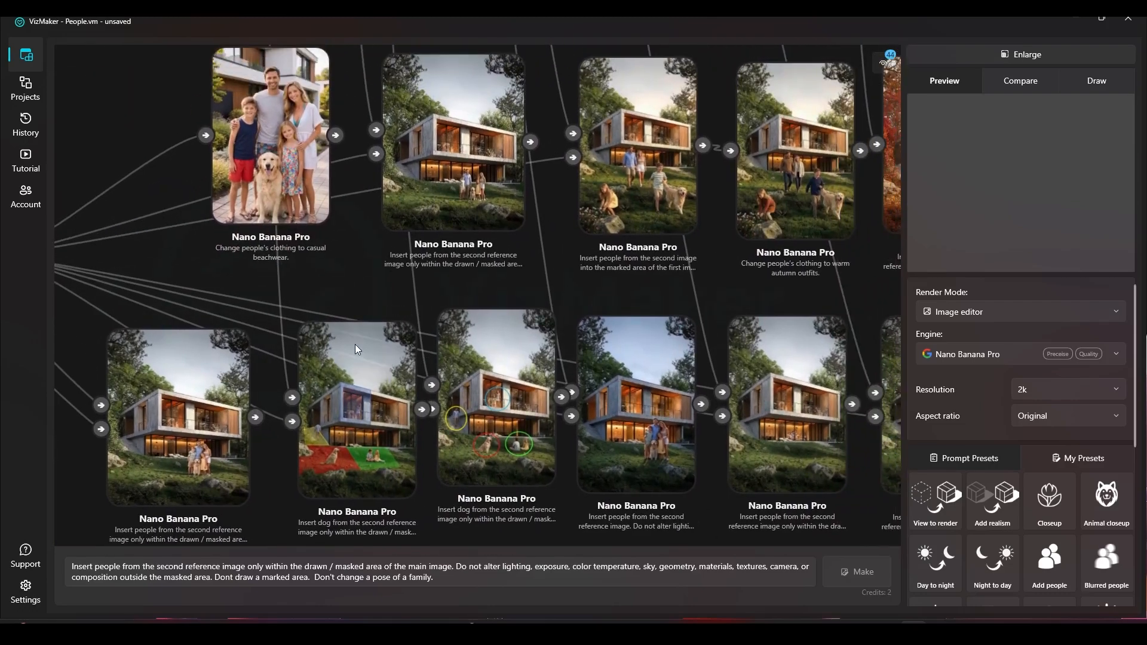
# Step: Compare the family-on-the-lawn render as A against the colour-masked render as B in the enlarged comparison view
pyautogui.click(358, 344)
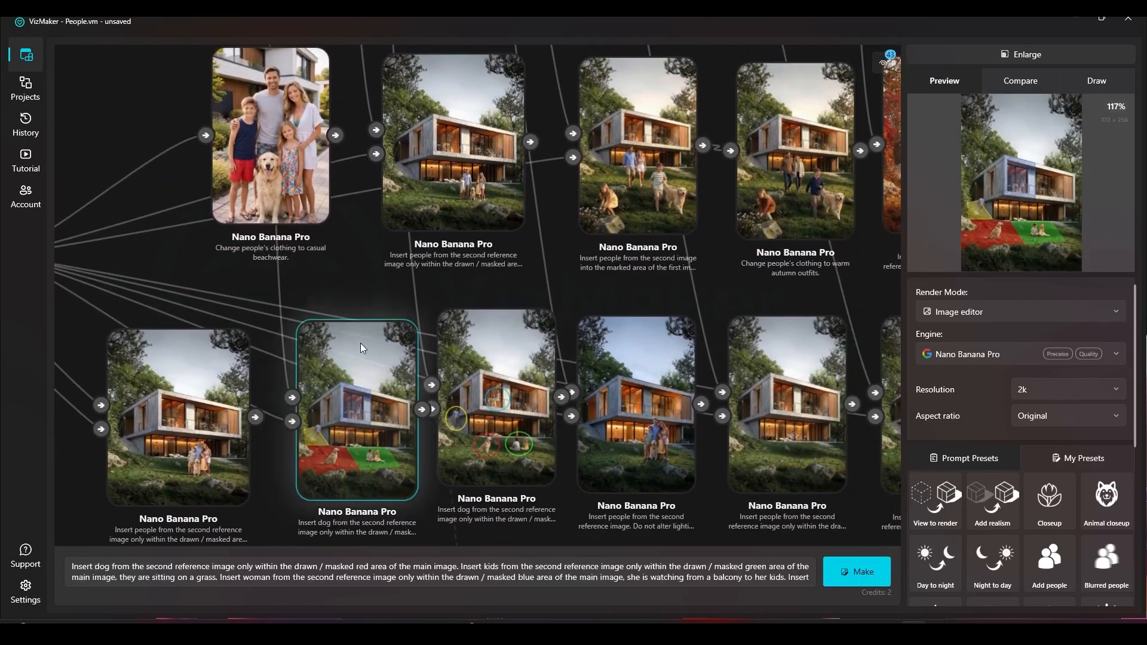
pyautogui.moveTo(235, 453); pyautogui.dragTo(472, 303)
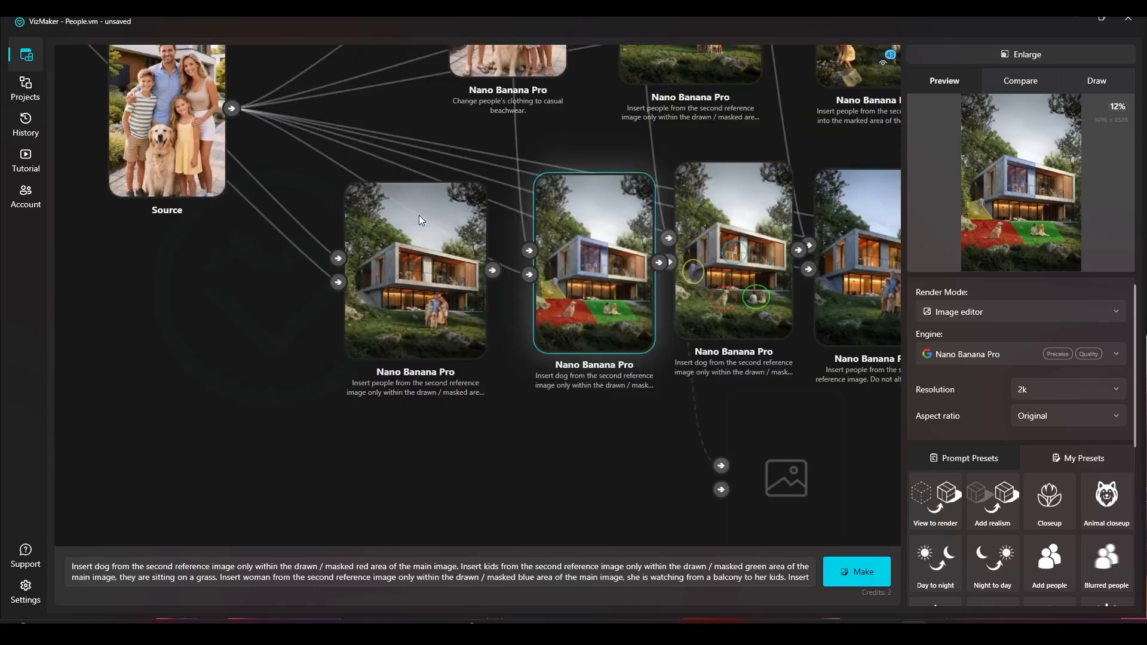
pyautogui.scroll(5, 431, 226)
pyautogui.rightClick(418, 255)
pyautogui.click(426, 266)
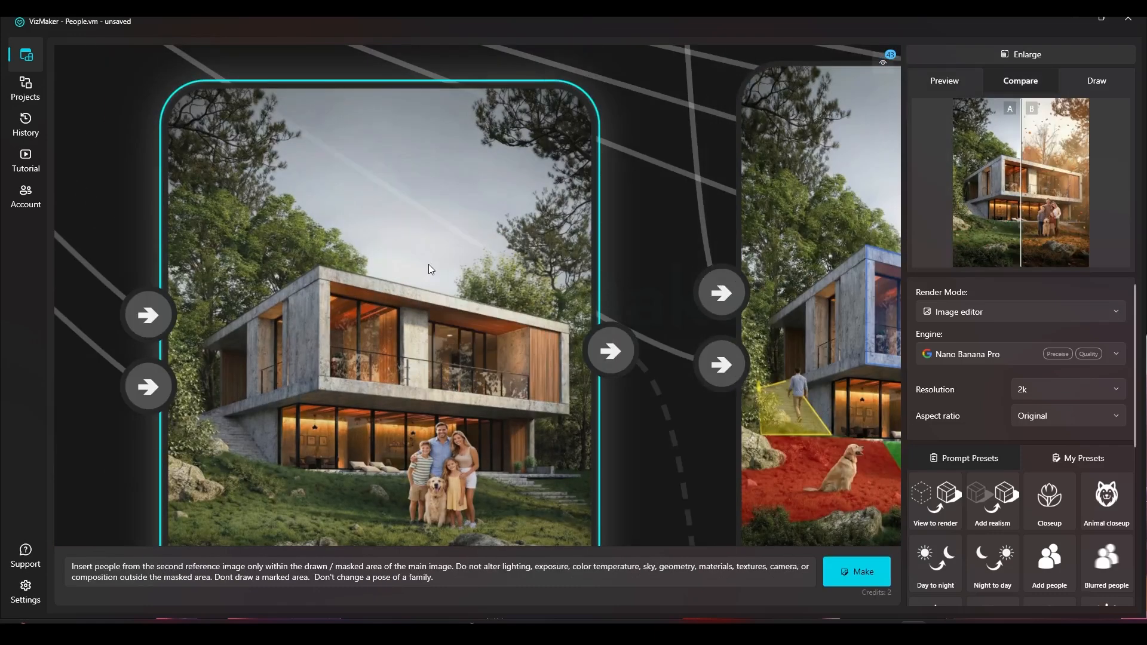
pyautogui.scroll(-5, 466, 250)
pyautogui.rightClick(636, 206)
pyautogui.click(666, 241)
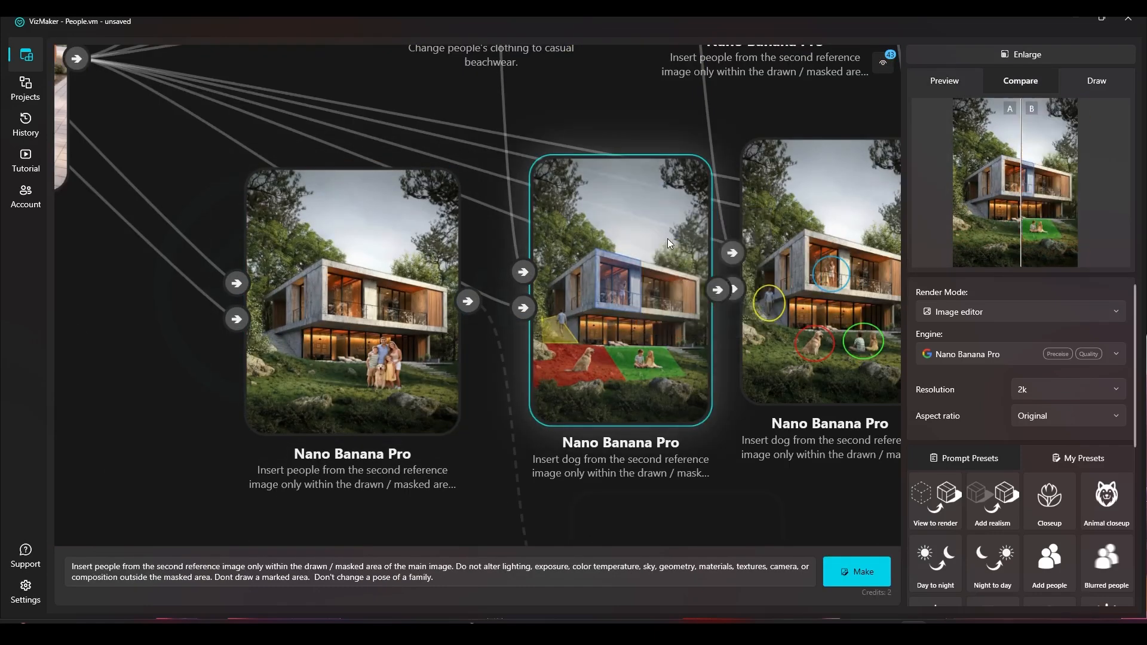
pyautogui.click(1057, 52)
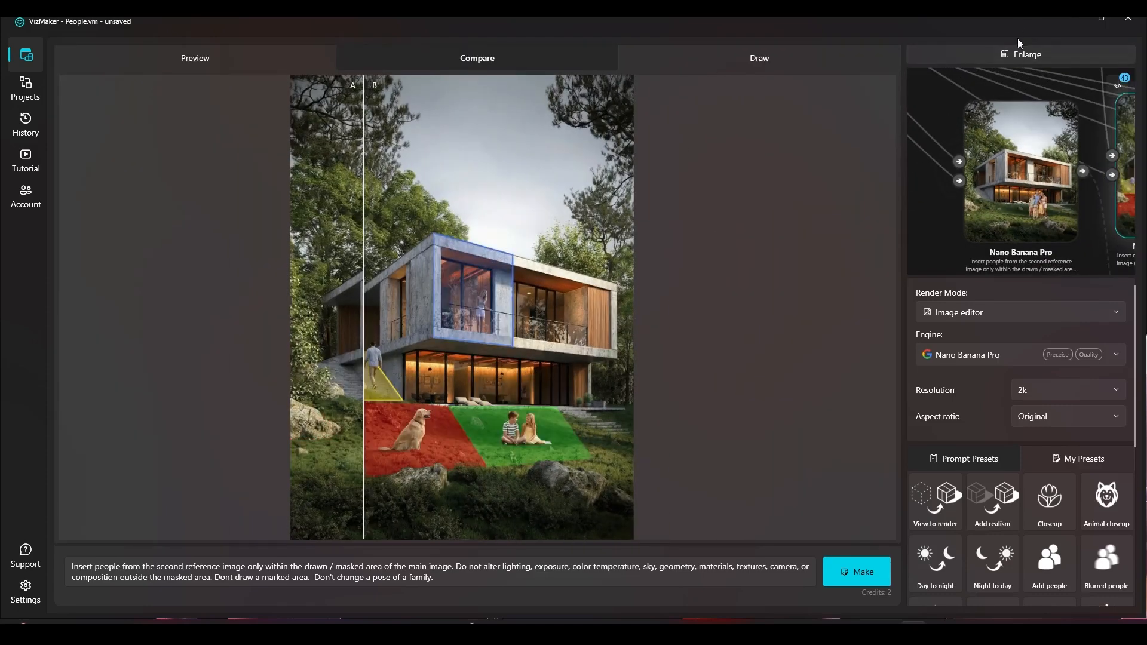
pyautogui.click(1020, 54)
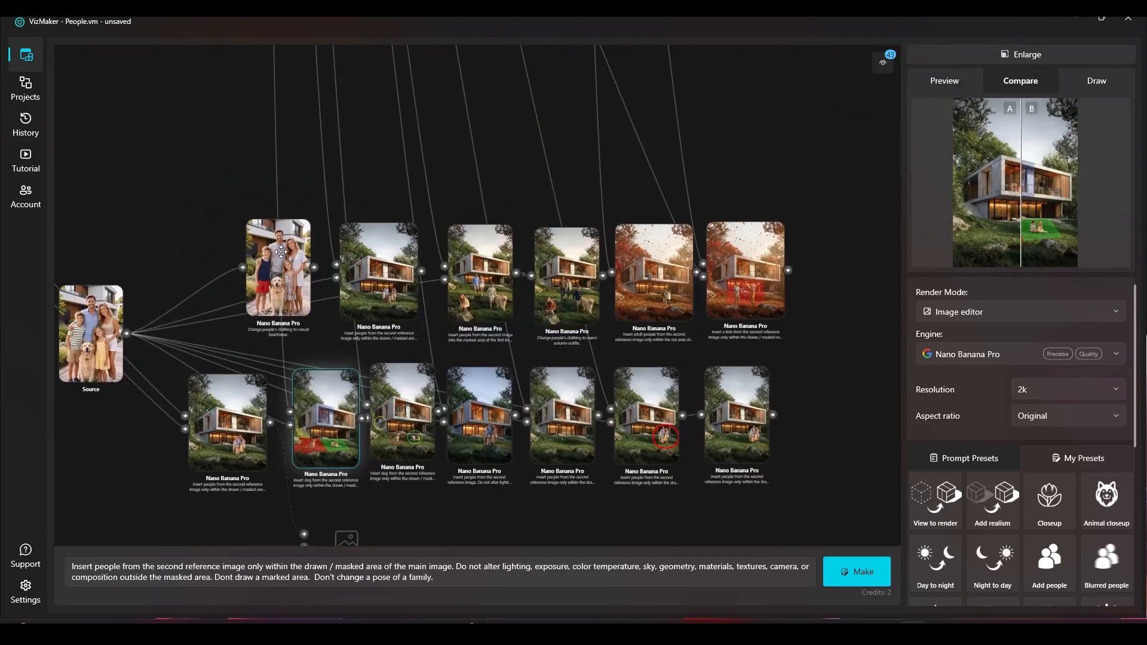
# Step: Compare the upper-row render with the standing family as A against the render of the family walking the dog as B in the enlarged view
pyautogui.rightClick(402, 275)
pyautogui.click(450, 287)
pyautogui.rightClick(474, 266)
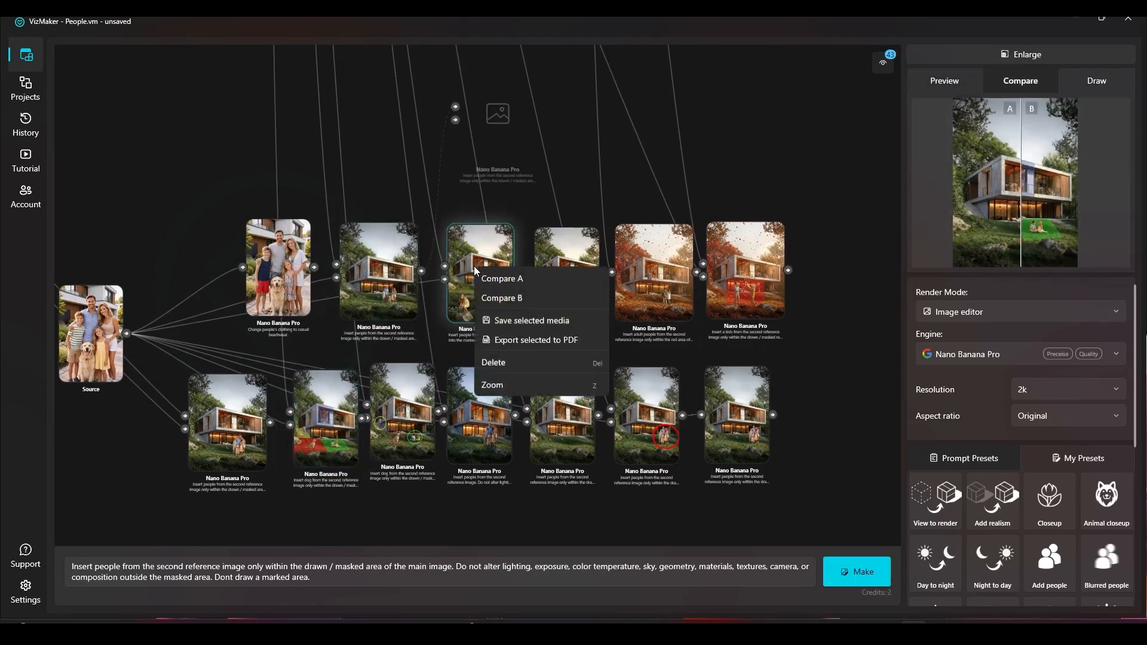
pyautogui.click(493, 295)
pyautogui.click(1053, 52)
pyautogui.click(1055, 47)
pyautogui.click(1052, 49)
pyautogui.moveTo(476, 316); pyautogui.dragTo(516, 267)
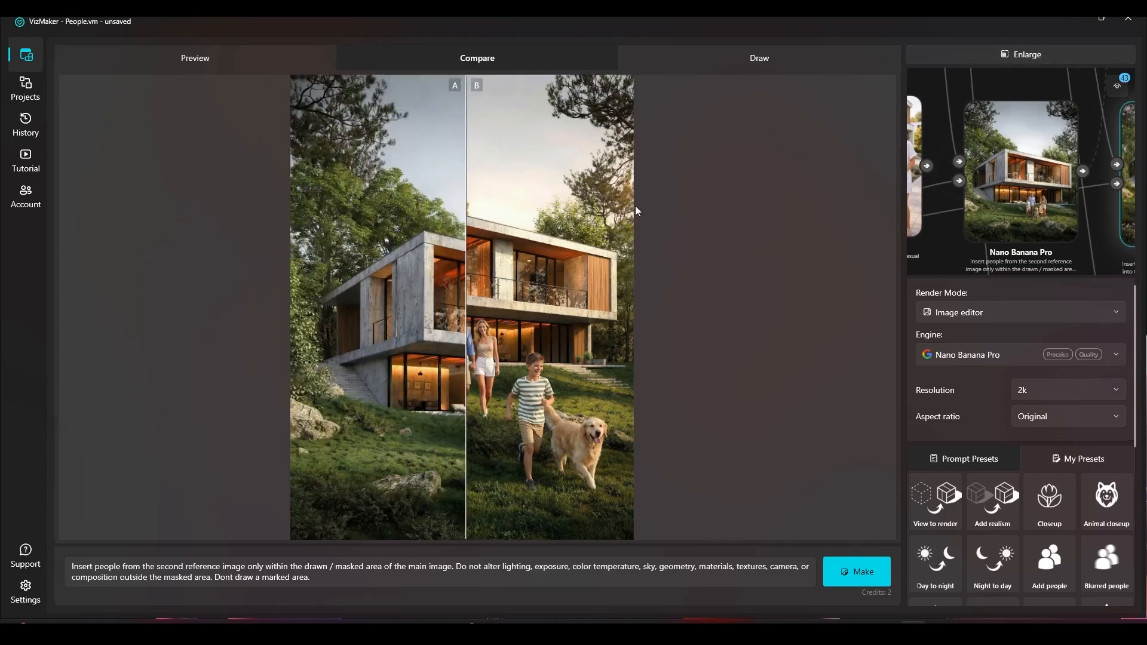
pyautogui.click(1069, 56)
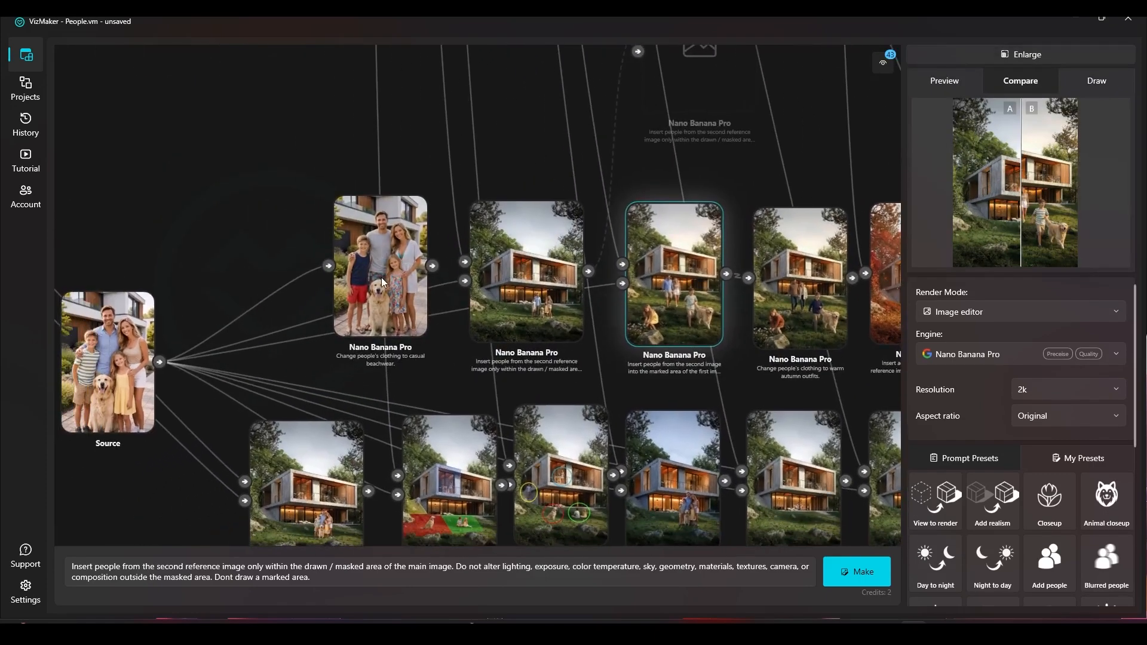
# Step: Examine the two inserted-people renders, the beachwear family portrait and the source family portrait up close on the canvas
pyautogui.scroll(5, 399, 255)
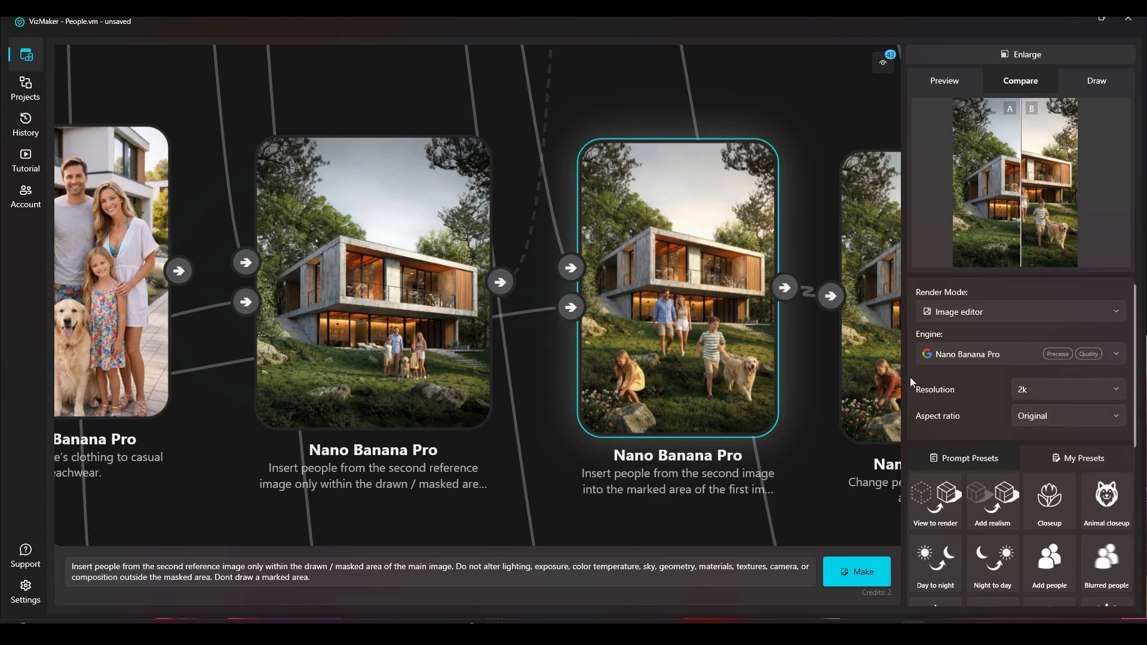
pyautogui.scroll(-3, 472, 238)
pyautogui.moveTo(472, 238); pyautogui.dragTo(568, 233)
pyautogui.scroll(3, 424, 290)
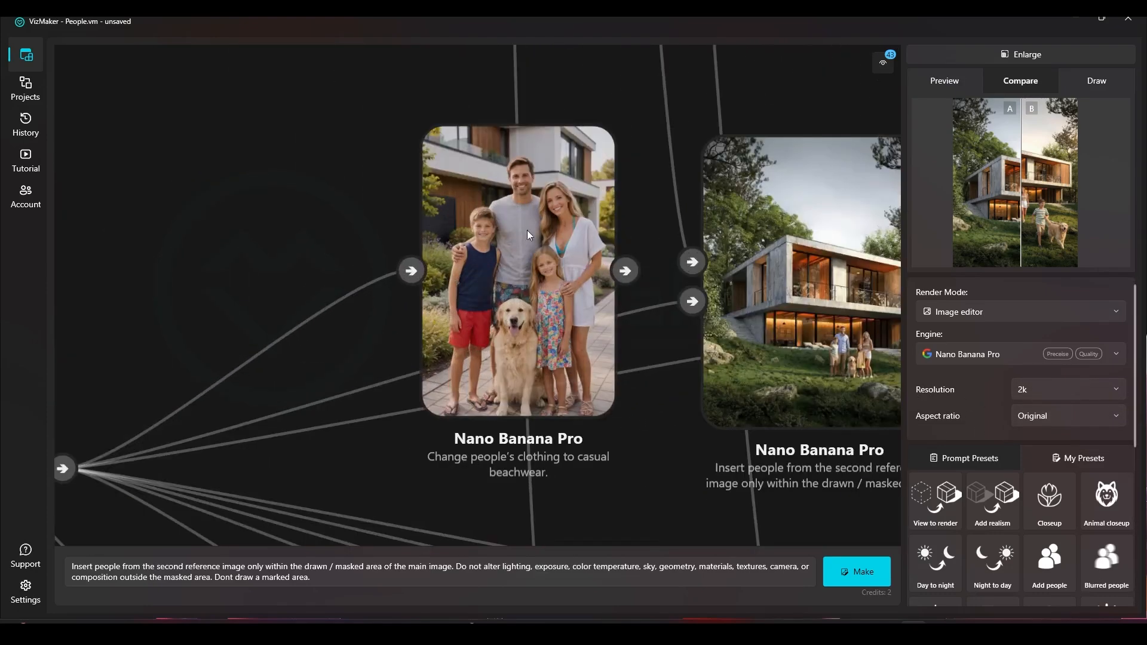
pyautogui.scroll(-3, 540, 242)
pyautogui.scroll(-3, 540, 243)
pyautogui.scroll(4, 418, 289)
pyautogui.scroll(4, 418, 289)
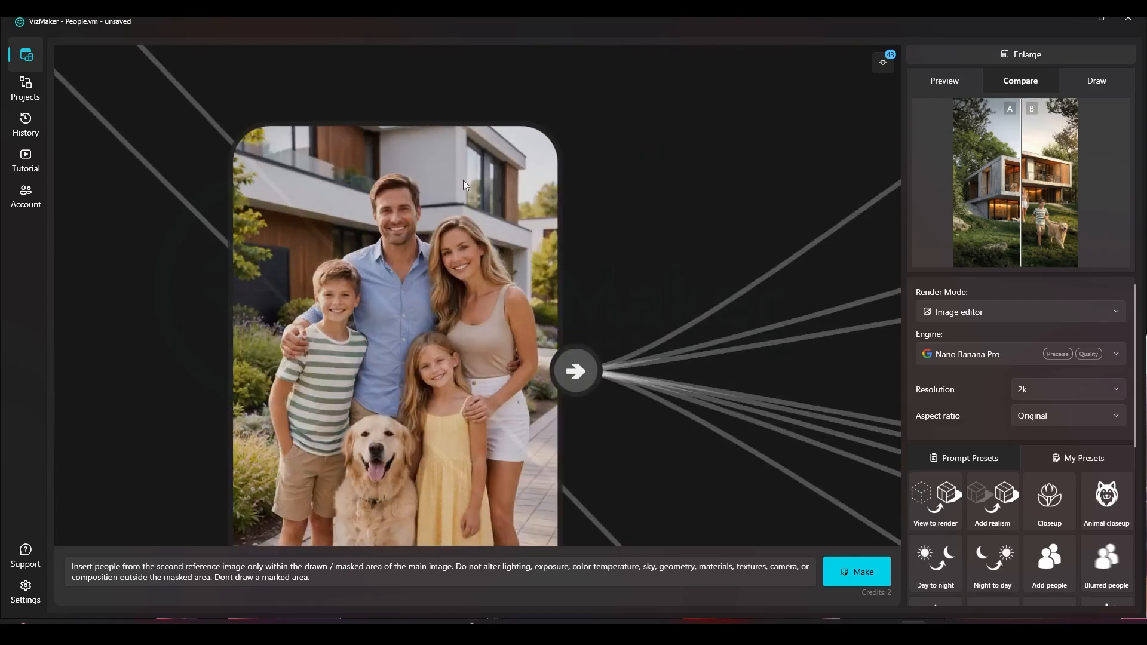
pyautogui.scroll(-3, 325, 229)
pyautogui.scroll(-1, 405, 275)
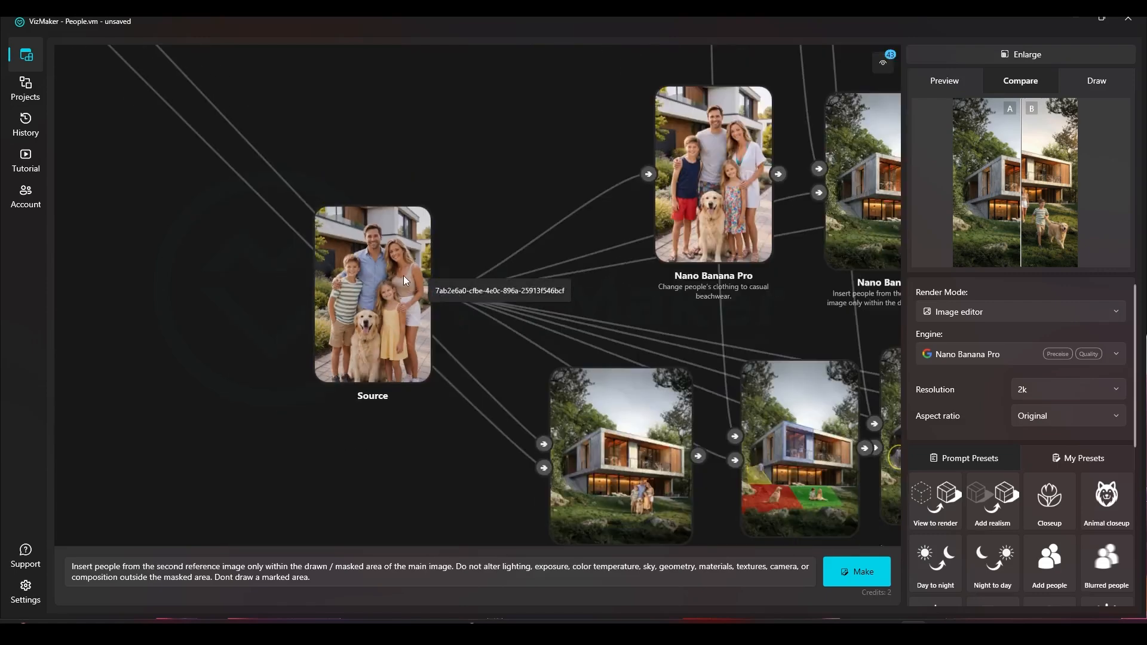
# Step: Move the winter-clothing family portrait with the cat from the distant upper node group to beside the beachwear portrait
pyautogui.moveTo(470, 342); pyautogui.dragTo(422, 261)
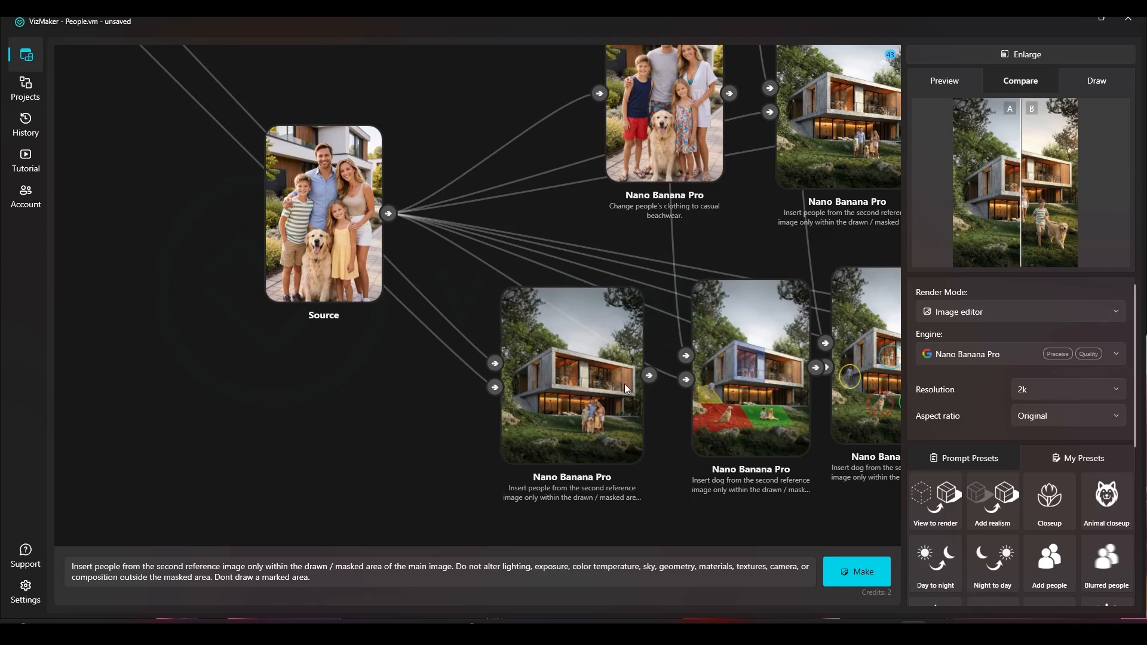
pyautogui.scroll(-5, 628, 410)
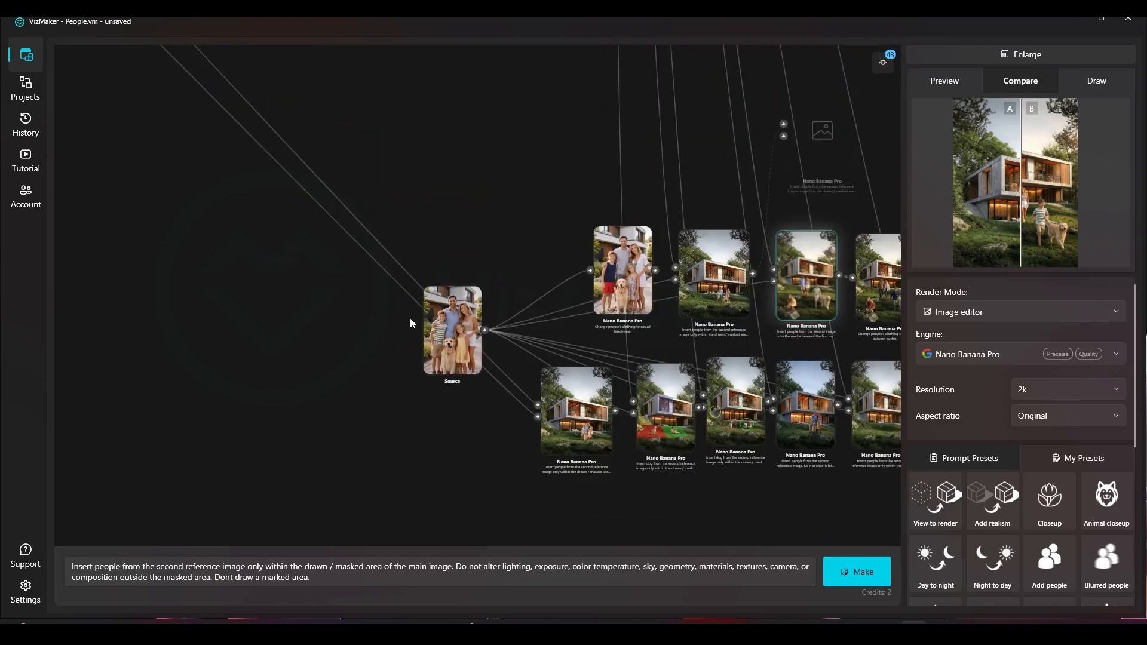
pyautogui.scroll(-3, 459, 248)
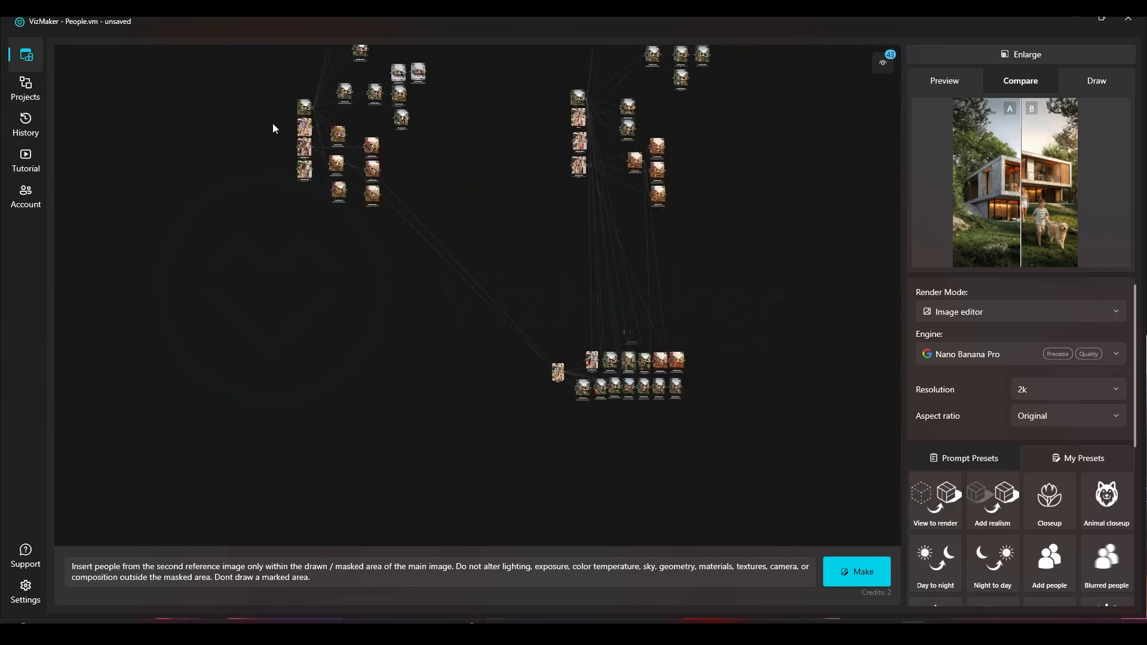
pyautogui.scroll(8, 558, 373)
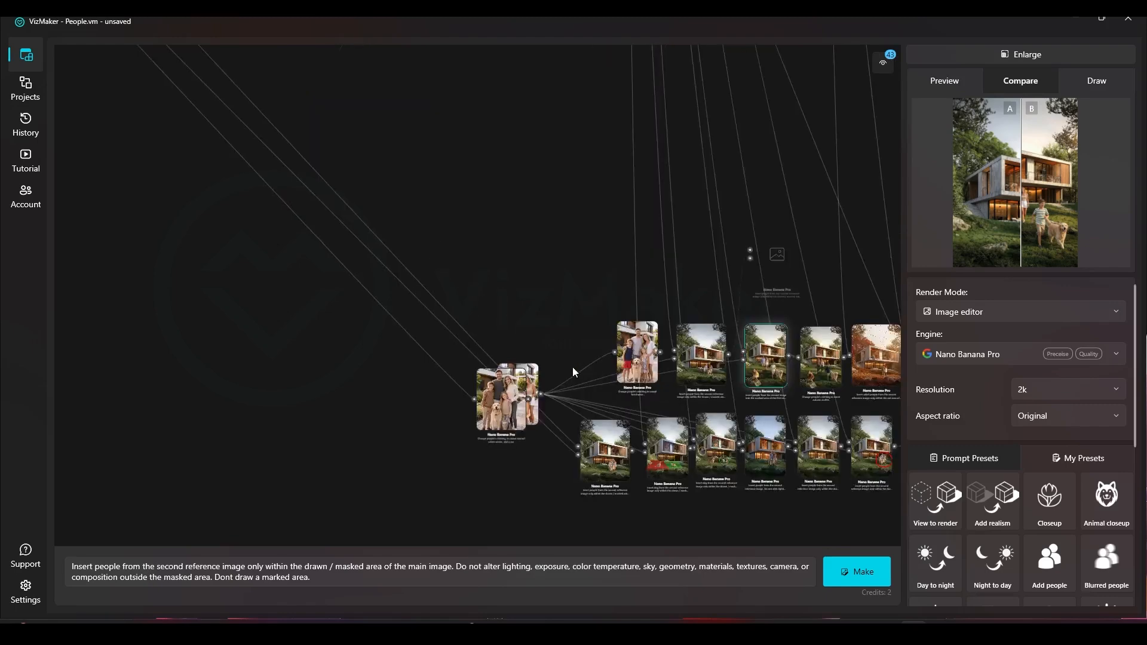
pyautogui.scroll(5, 590, 331)
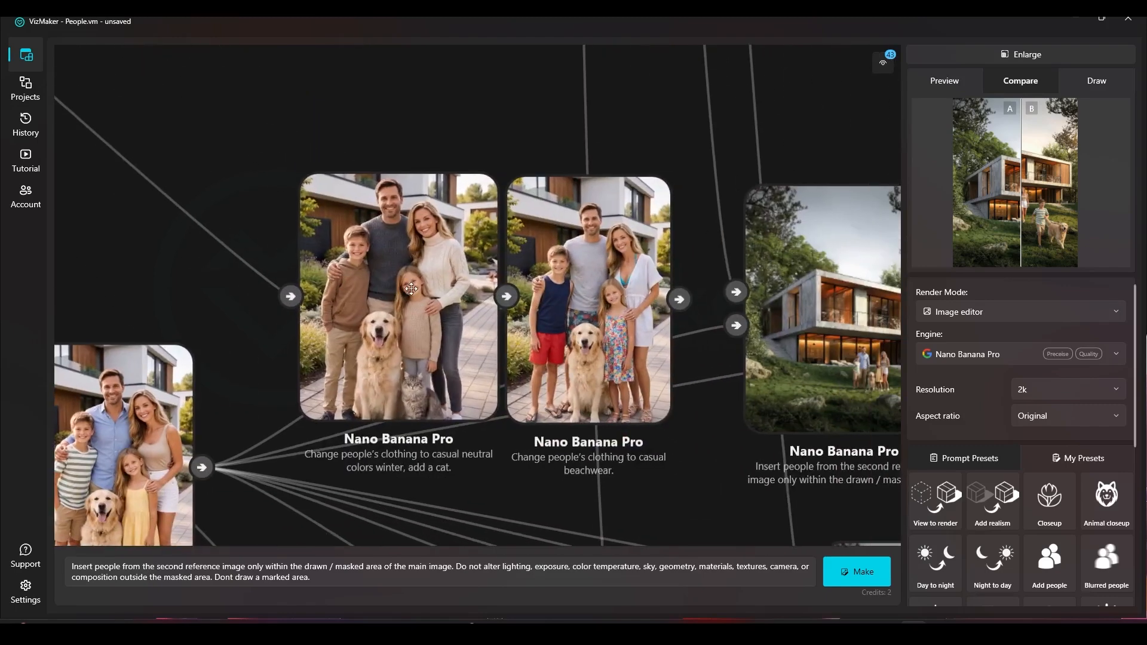
# Step: Move the upper-row house render with the standing family right next to the beachwear family portrait
pyautogui.moveTo(709, 256); pyautogui.dragTo(600, 261)
pyautogui.moveTo(752, 300); pyautogui.dragTo(698, 290)
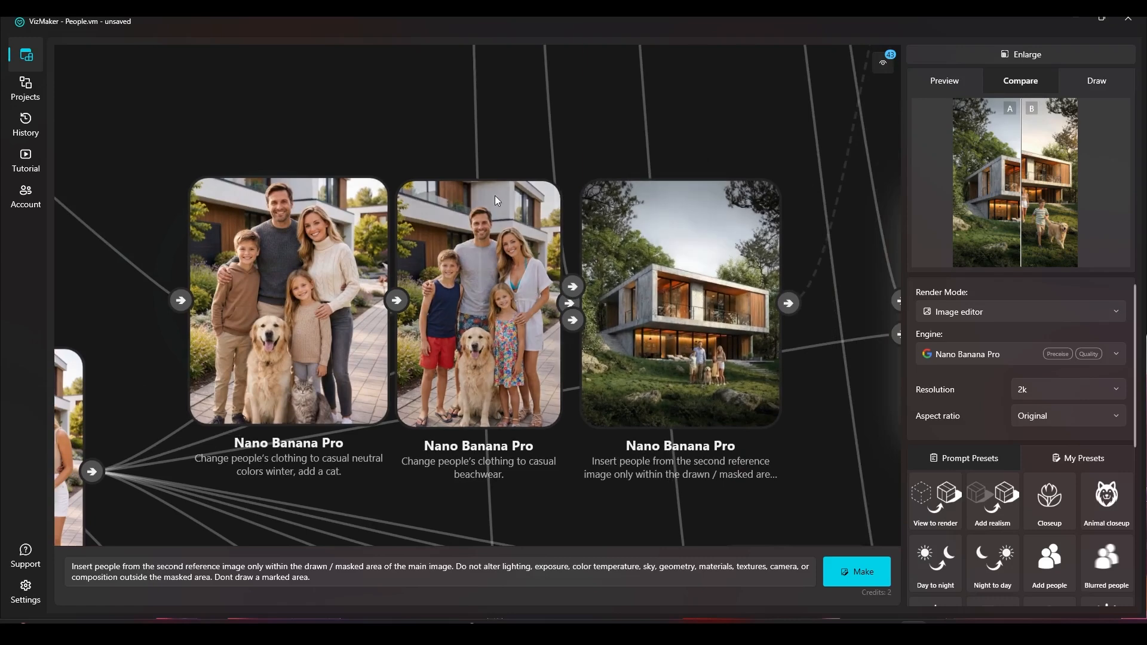
pyautogui.scroll(3, 500, 271)
pyautogui.scroll(-3, 500, 274)
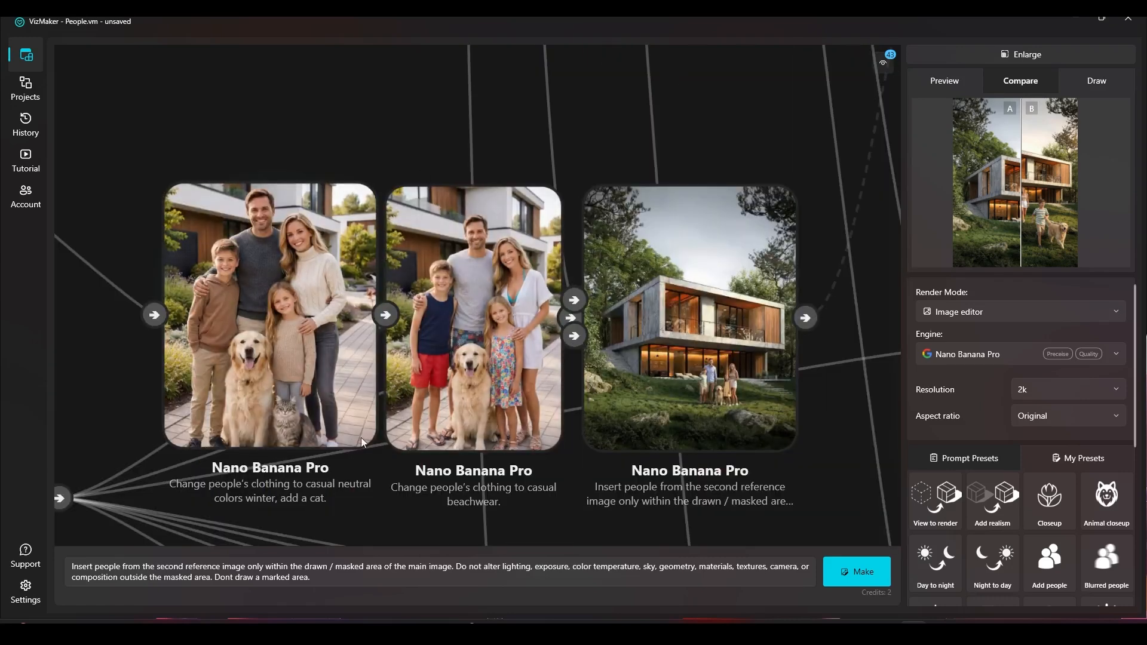
# Step: Return the winter-clothing family portrait to its original node group higher up on the canvas
pyautogui.scroll(-8, 317, 353)
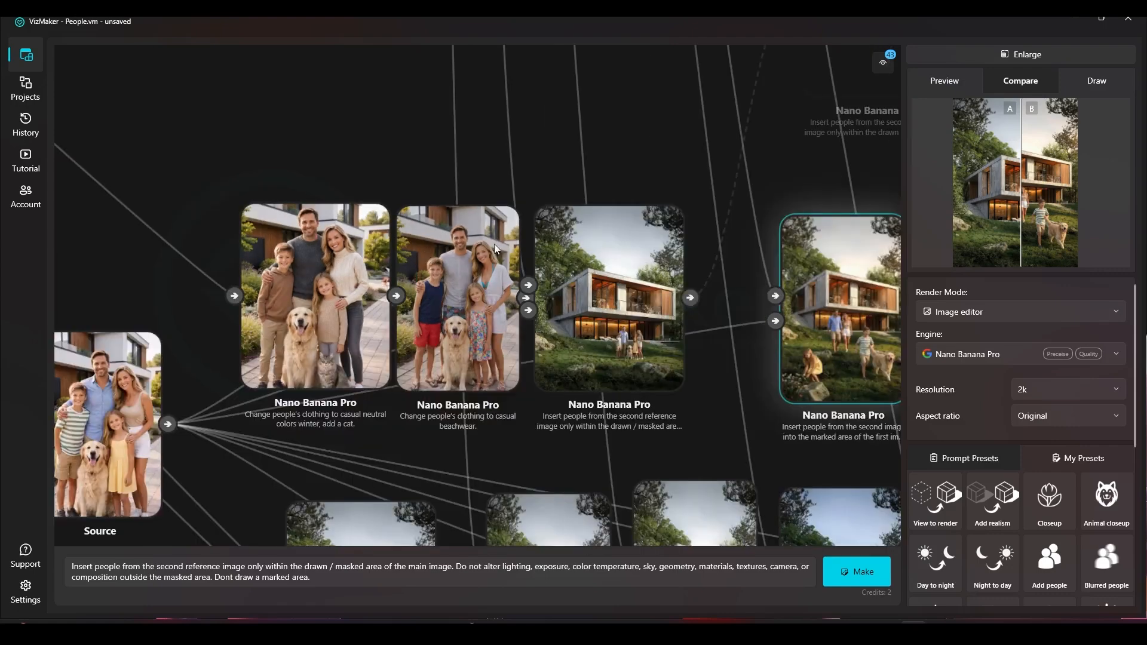
pyautogui.scroll(-3, 682, 442)
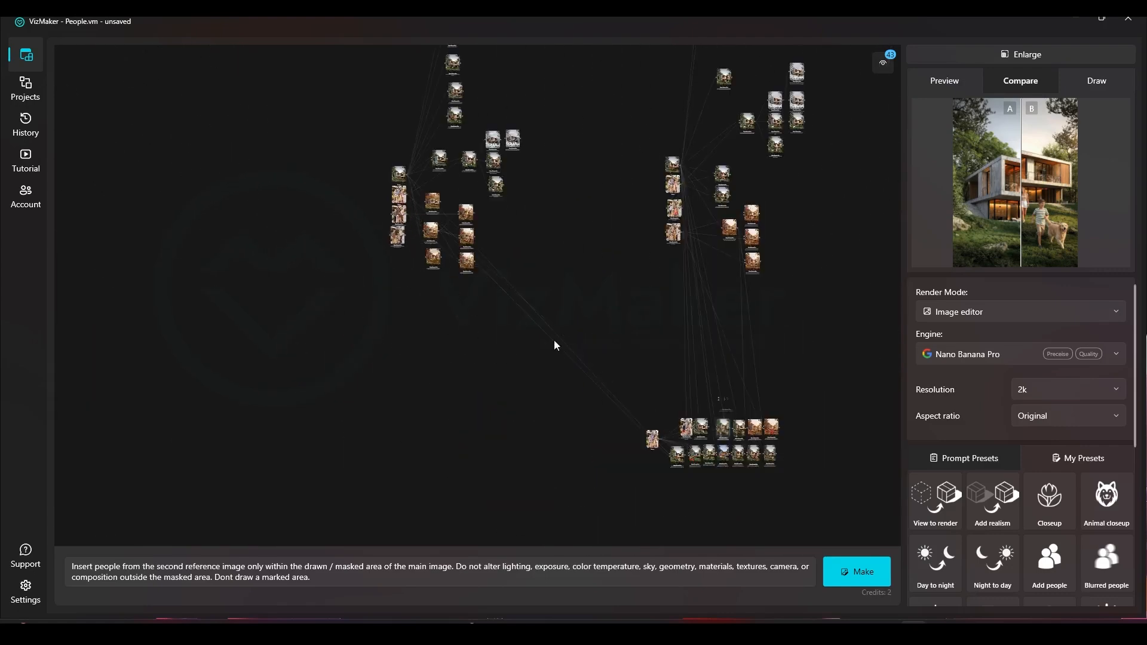
# Step: Inspect the family in the first lower-row render in the enlarged preview, checking faces, poses and clothing up close
pyautogui.scroll(5, 717, 460)
pyautogui.scroll(6, 657, 400)
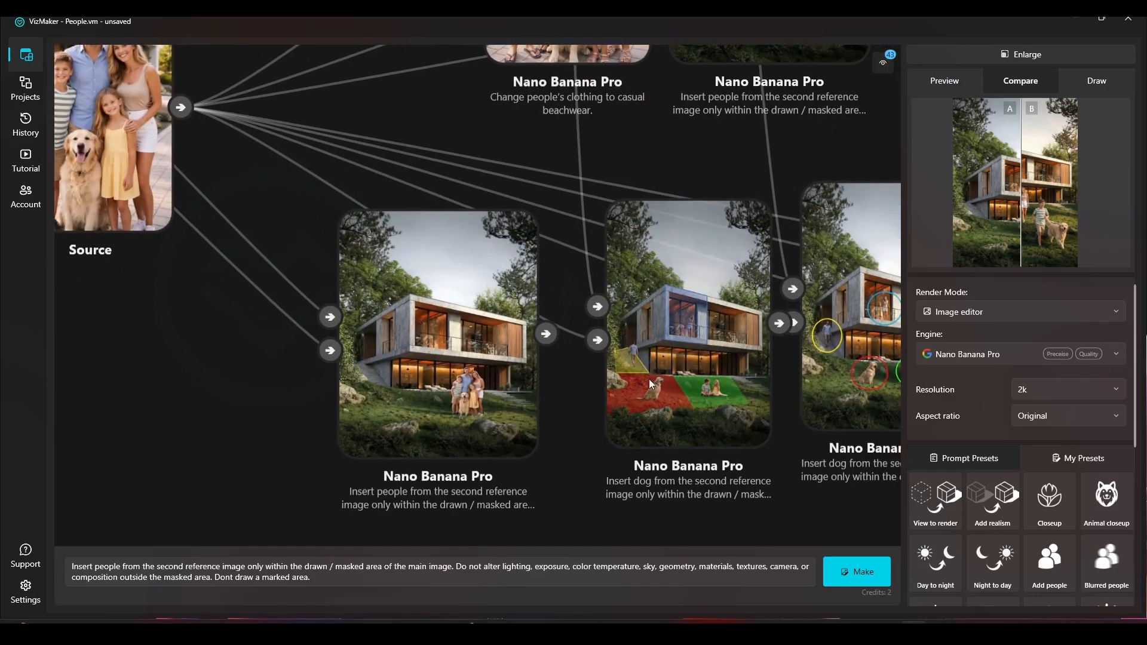
pyautogui.moveTo(687, 267); pyautogui.dragTo(772, 275)
pyautogui.scroll(-3, 769, 277)
pyautogui.scroll(5, 561, 329)
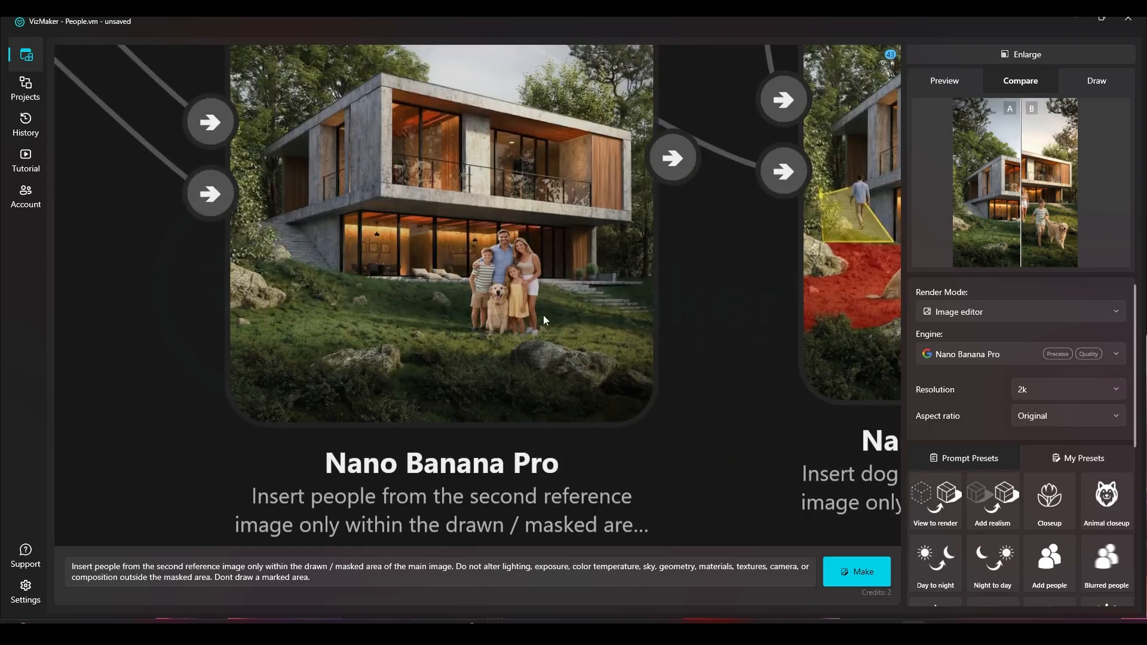
pyautogui.click(525, 223)
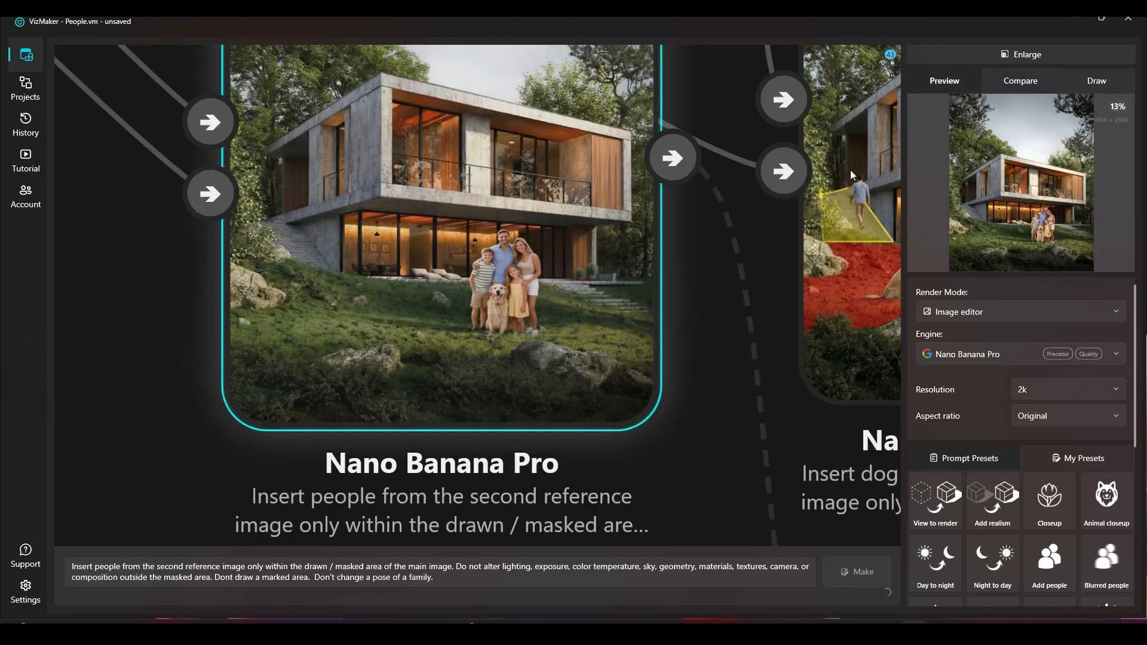
pyautogui.click(1019, 60)
pyautogui.scroll(5, 580, 438)
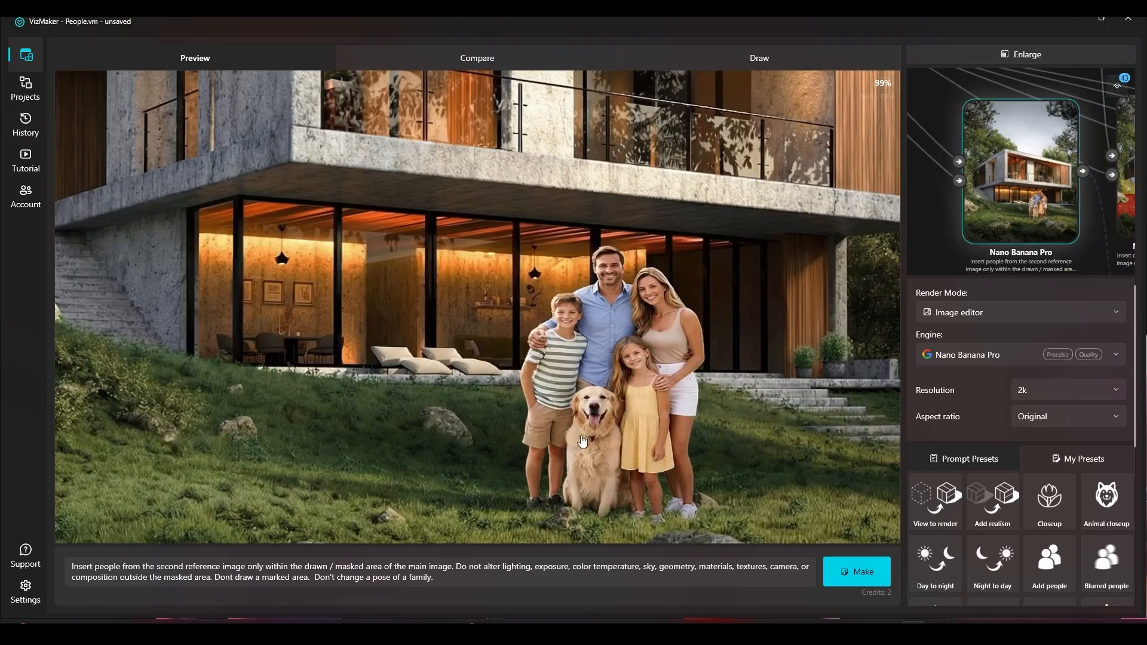
pyautogui.scroll(5, 711, 366)
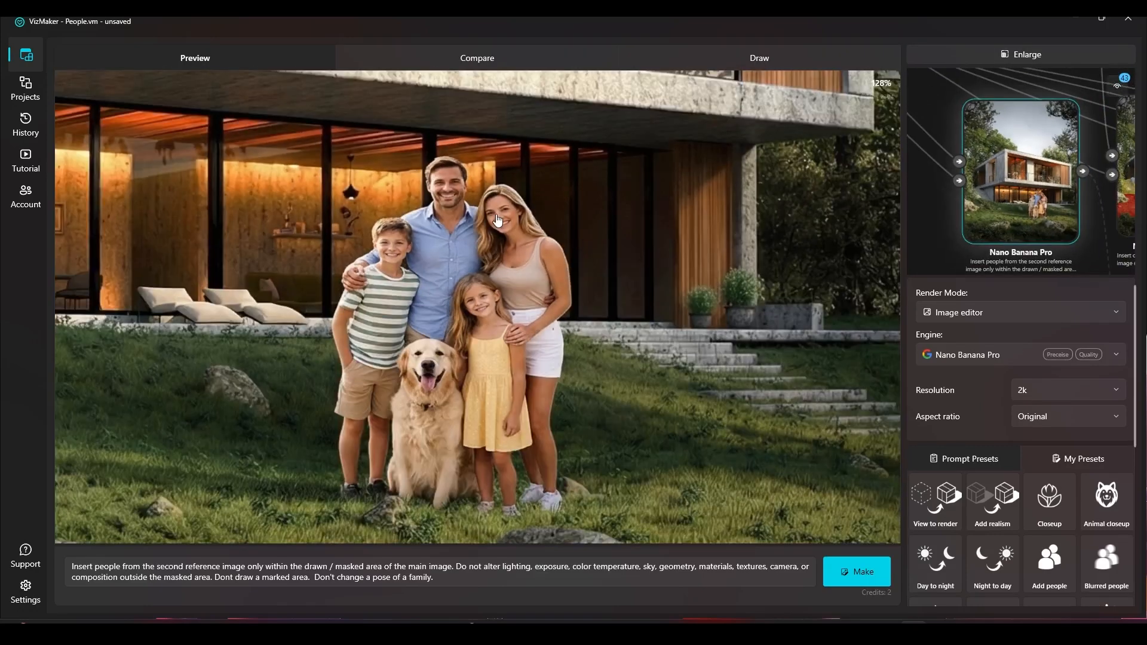
pyautogui.scroll(-2, 482, 328)
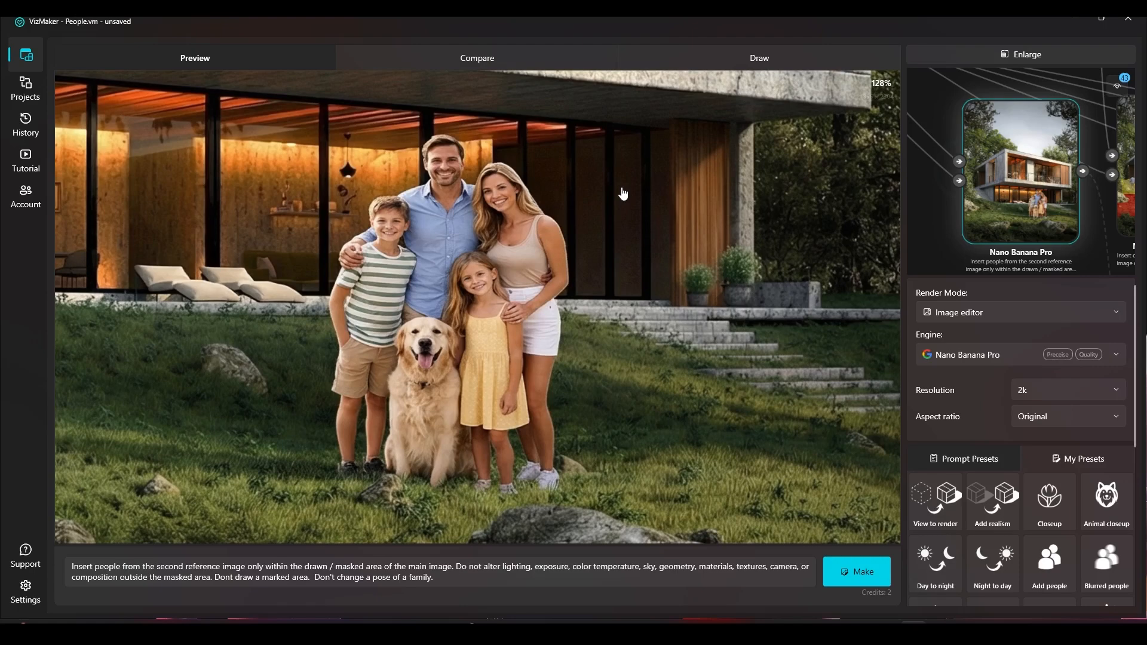
pyautogui.scroll(2, 513, 314)
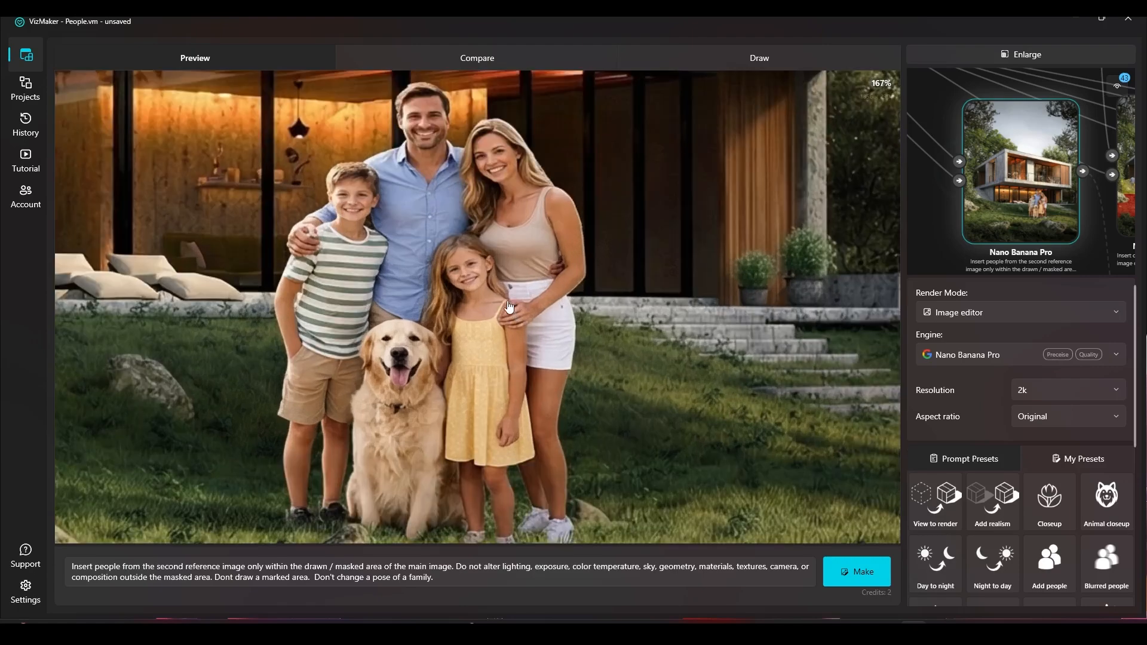
pyautogui.click(969, 56)
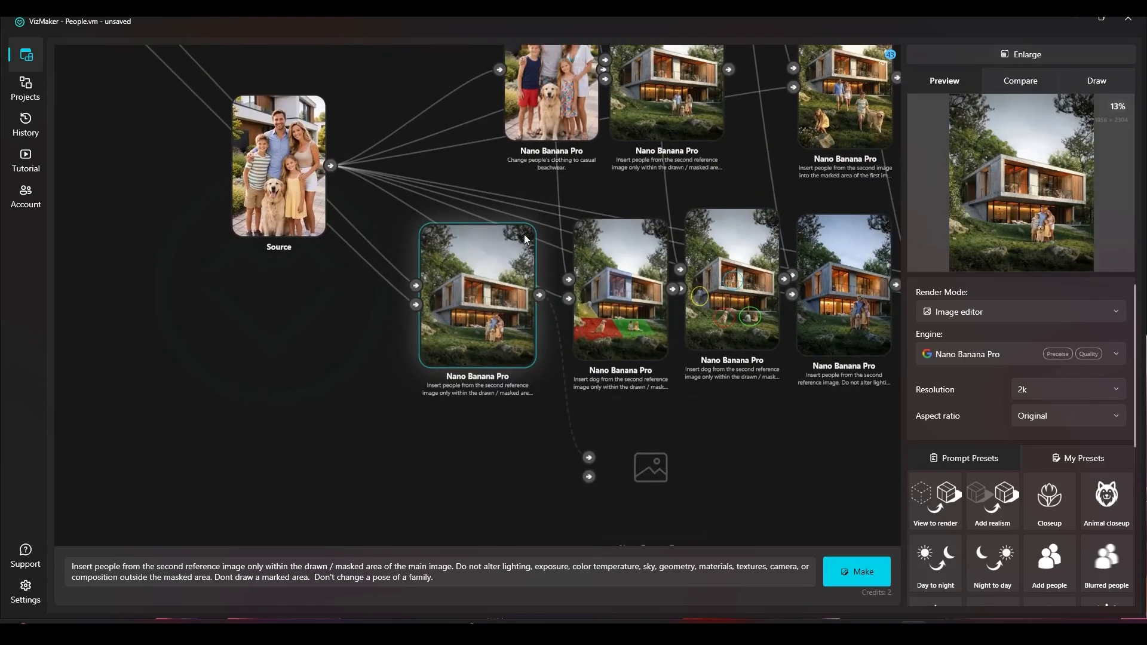
# Step: Examine the source family portrait against the selected lawn render and the neighbouring colour-masked render on the canvas
pyautogui.moveTo(363, 227); pyautogui.dragTo(391, 200)
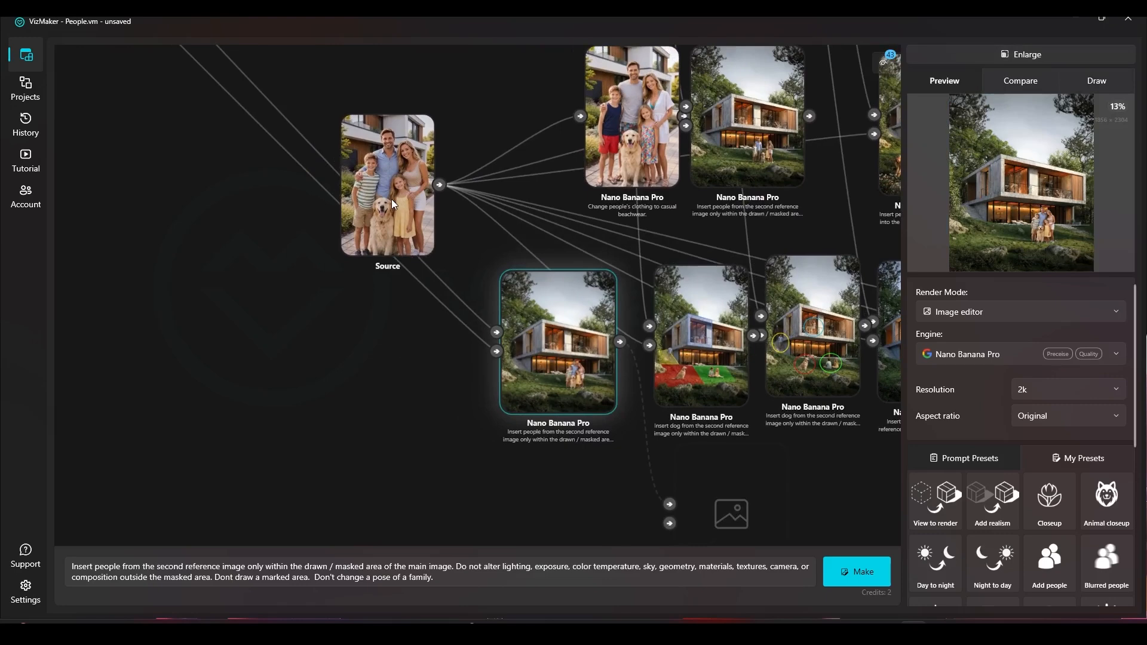
pyautogui.scroll(5, 606, 370)
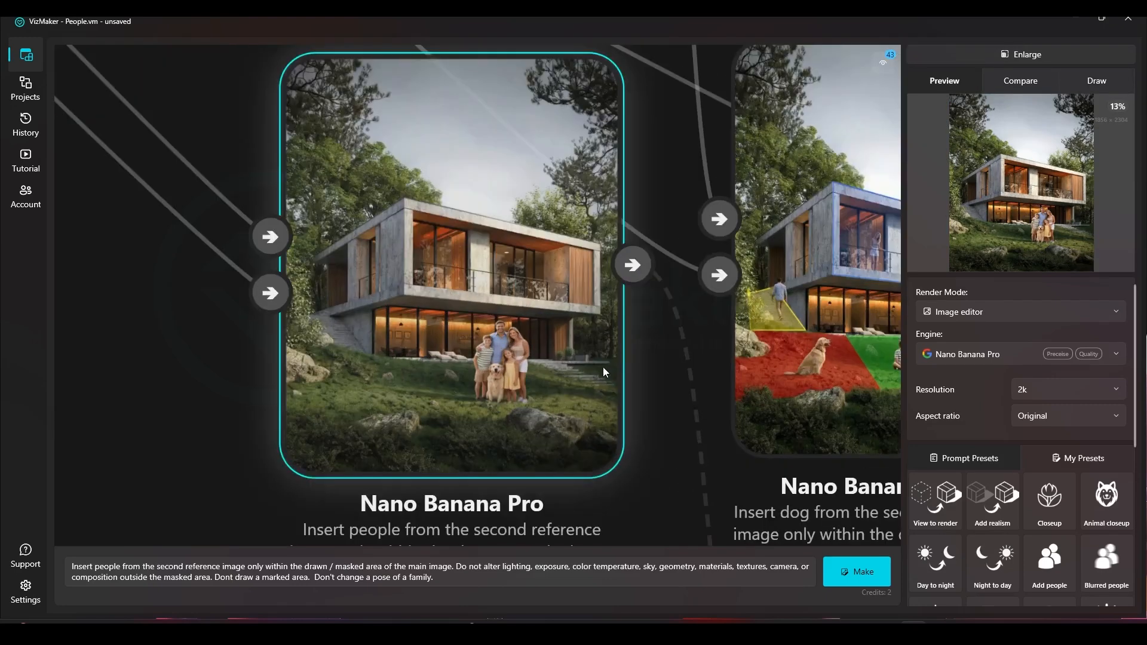
pyautogui.scroll(-3, 574, 346)
pyautogui.moveTo(284, 216); pyautogui.dragTo(464, 454)
pyautogui.moveTo(602, 343); pyautogui.dragTo(538, 295)
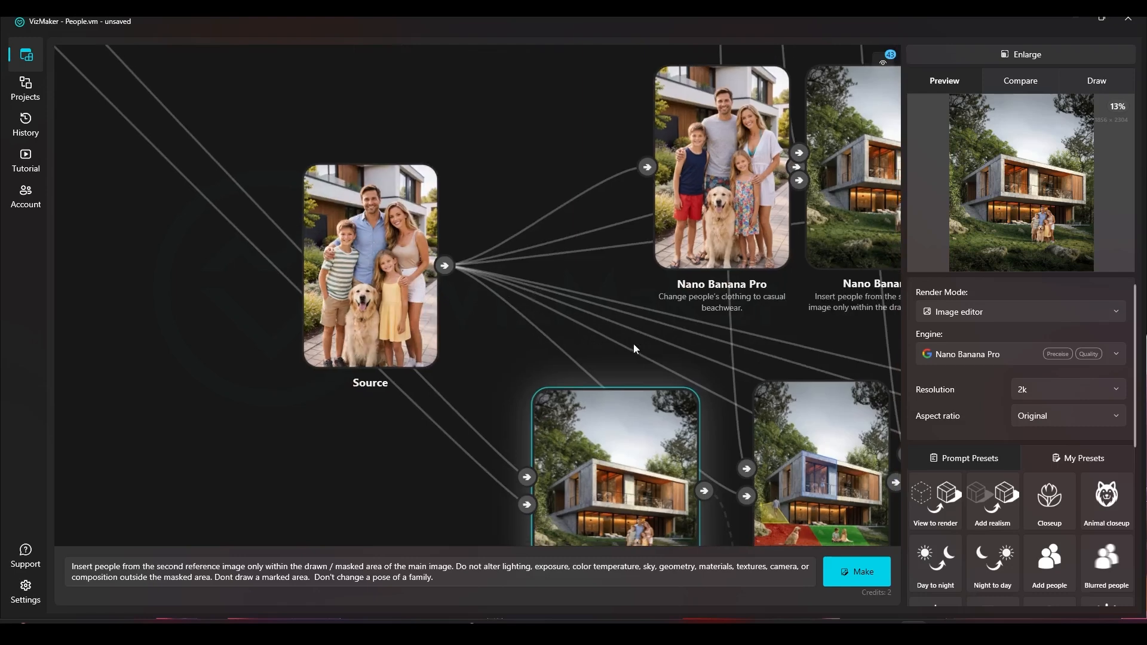
pyautogui.moveTo(634, 344); pyautogui.dragTo(530, 219)
pyautogui.scroll(2, 559, 452)
pyautogui.moveTo(560, 450); pyautogui.dragTo(552, 424)
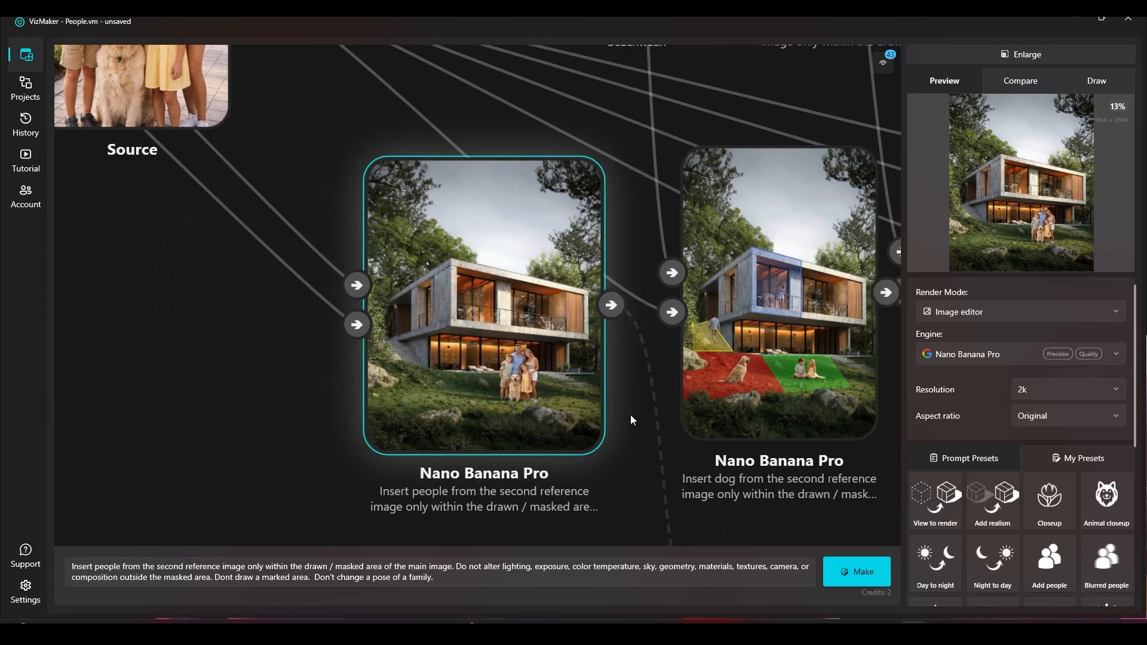
pyautogui.moveTo(648, 315); pyautogui.dragTo(575, 413)
pyautogui.scroll(-3, 575, 413)
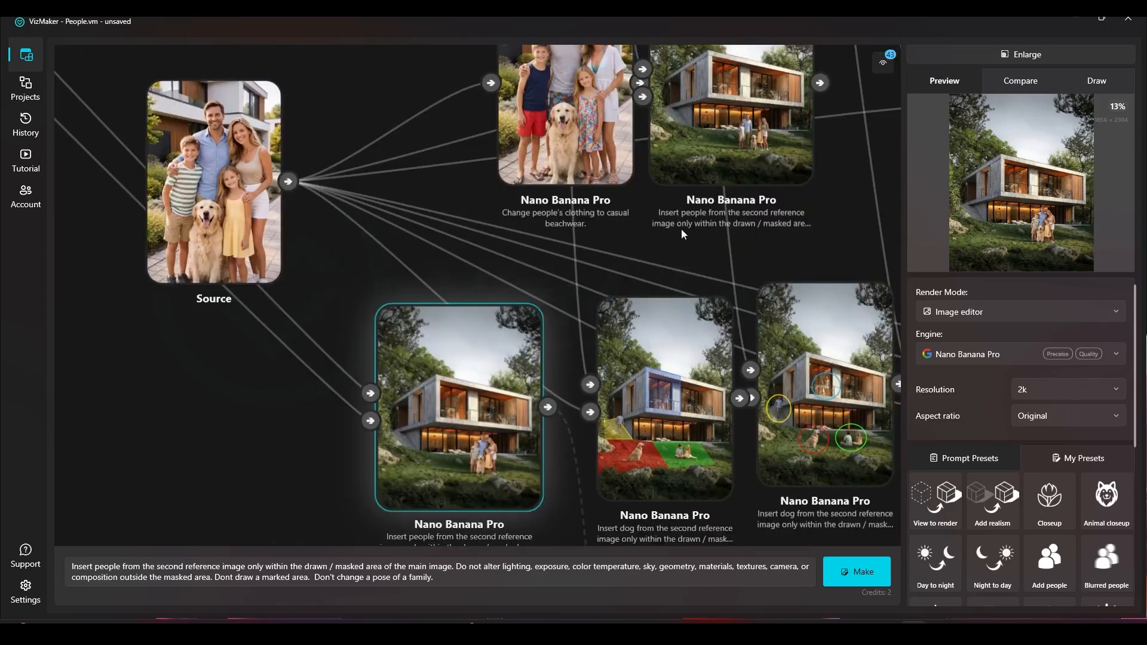
# Step: Select the lower-row render with the large standing family and bluish lighting, and examine it close up on the canvas
pyautogui.moveTo(730, 177); pyautogui.dragTo(258, 273)
pyautogui.moveTo(574, 460); pyautogui.dragTo(614, 303)
pyautogui.scroll(9, 618, 407)
pyautogui.moveTo(529, 237); pyautogui.dragTo(545, 304)
pyautogui.click(545, 303)
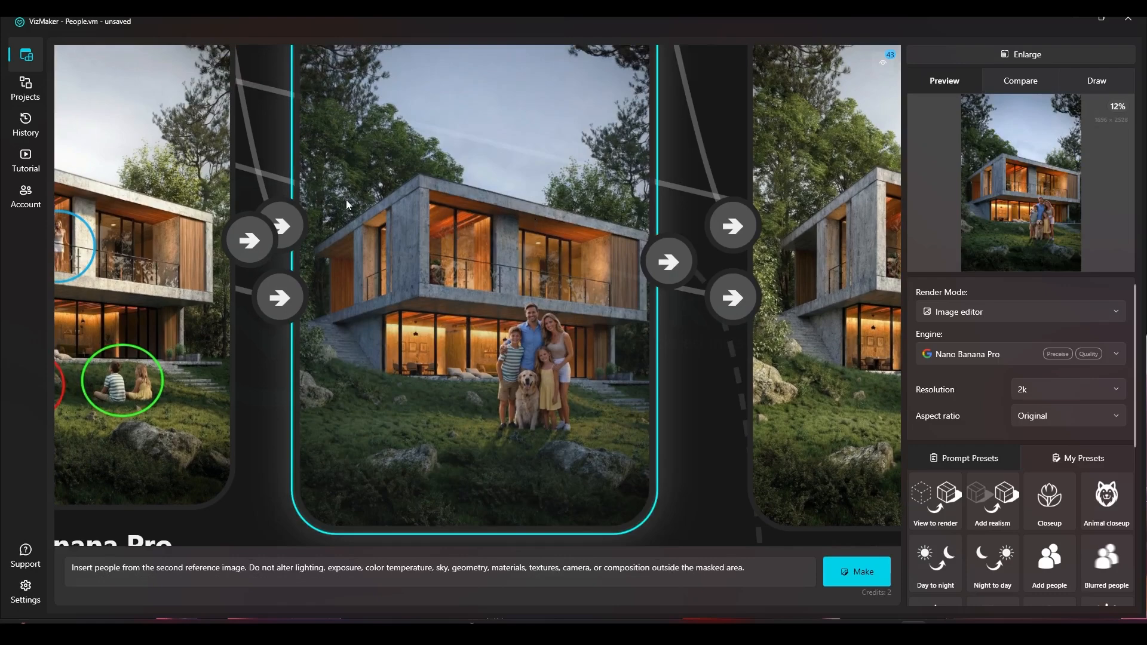
pyautogui.moveTo(446, 232); pyautogui.dragTo(447, 272)
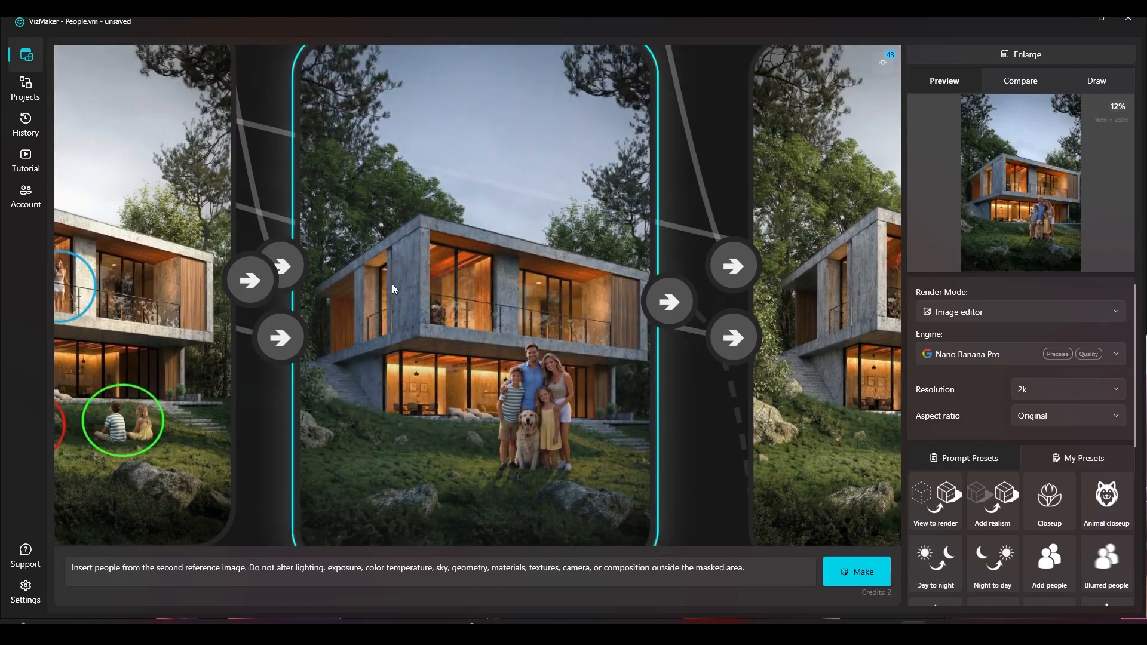
# Step: Highlight "Do not alter lighting, exposure, color temperature… outside the masked area." in the bluish render's prompt and compare its lighting with neighbouring renders
pyautogui.click(247, 573)
pyautogui.moveTo(250, 570); pyautogui.dragTo(475, 564)
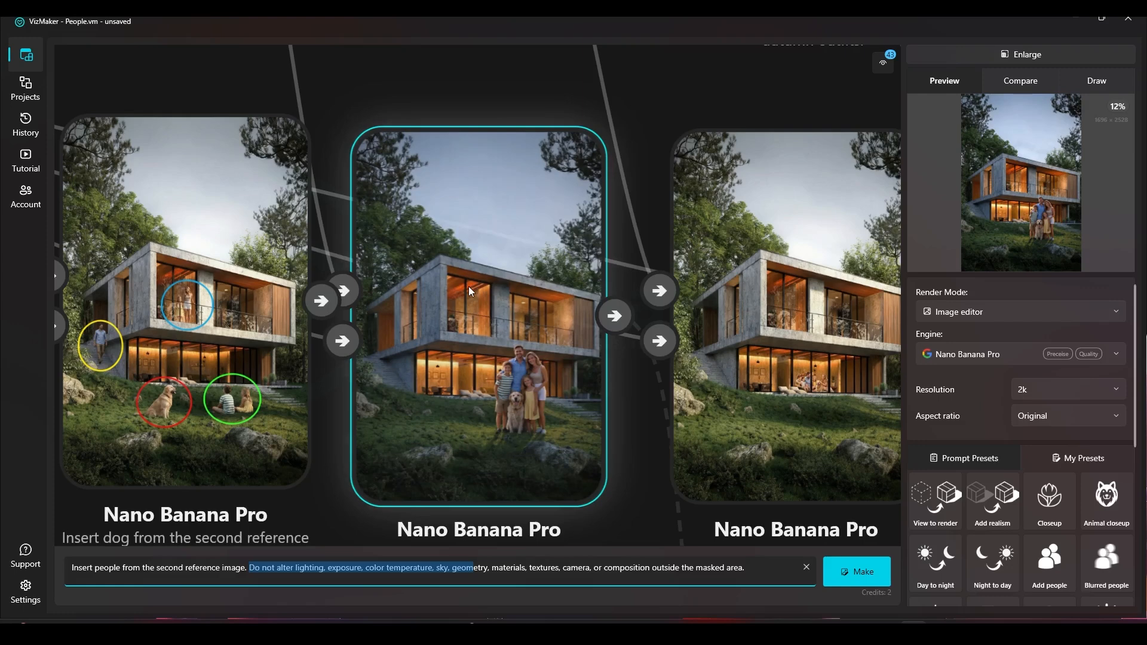
pyautogui.click(482, 90)
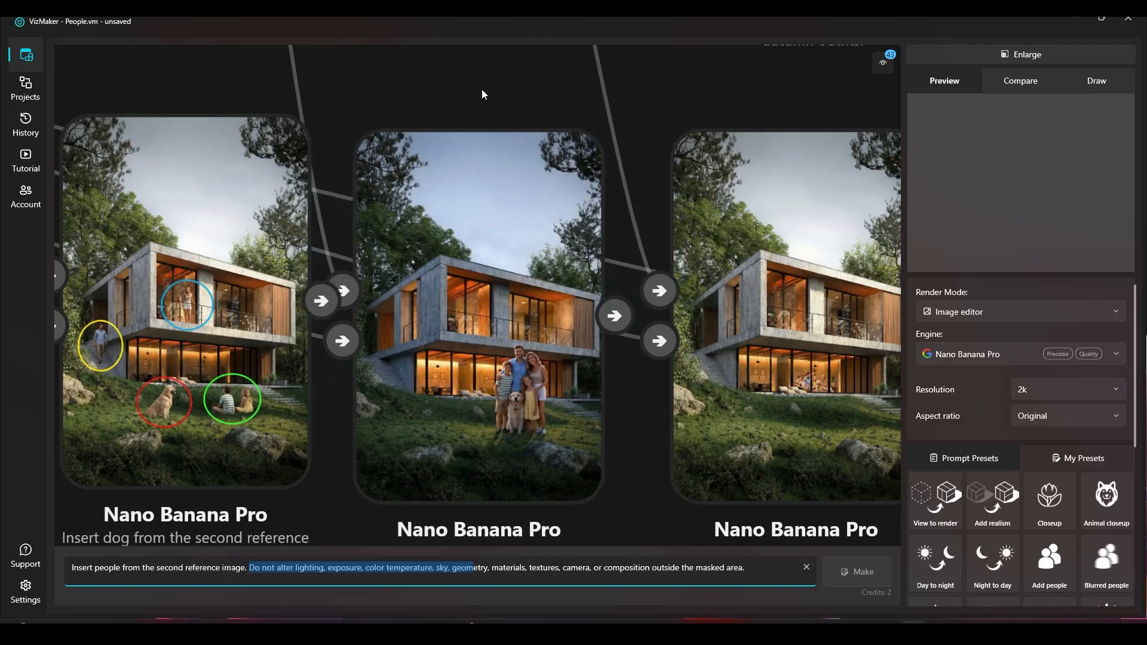
pyautogui.scroll(-1, 487, 239)
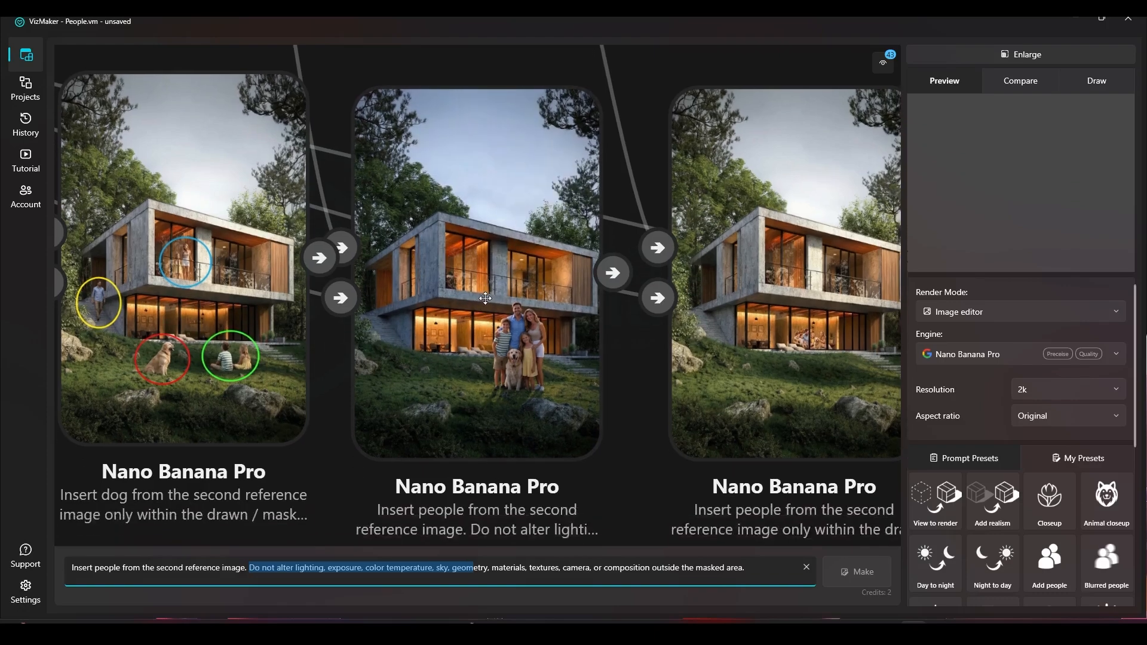
pyautogui.click(477, 326)
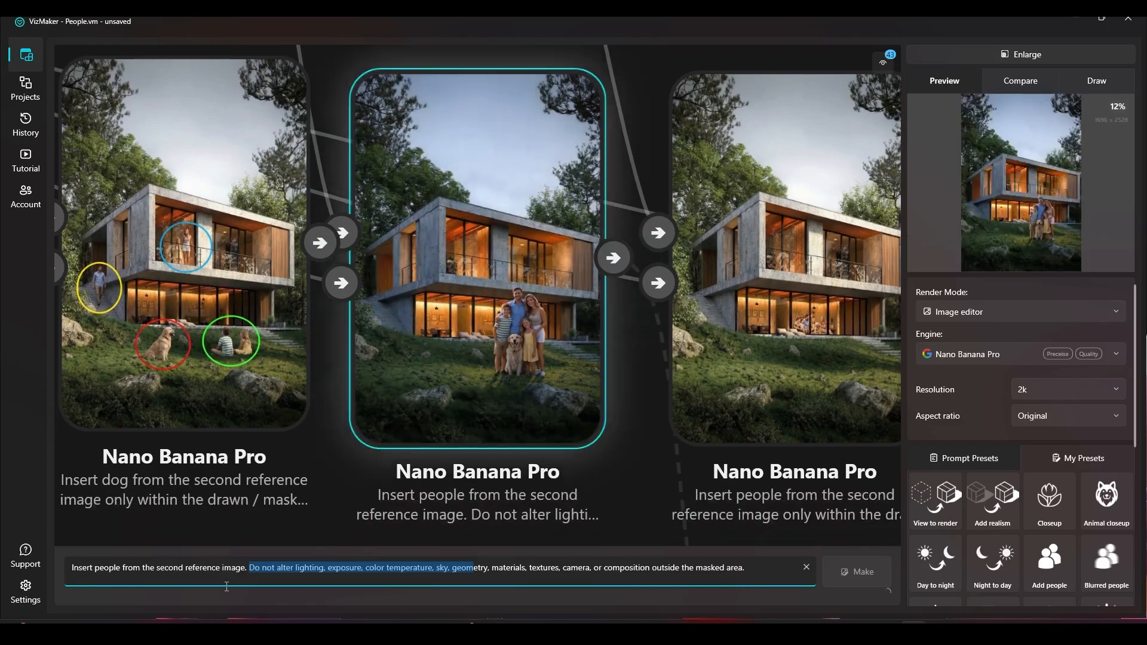
pyautogui.click(243, 573)
pyautogui.moveTo(250, 571); pyautogui.dragTo(769, 573)
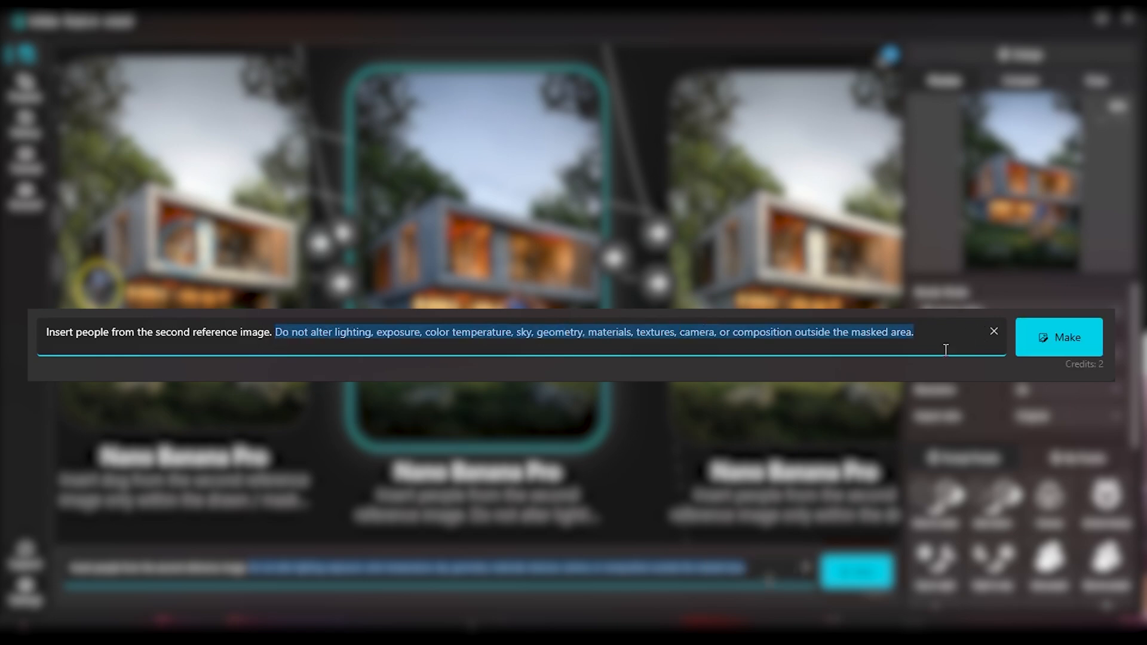
pyautogui.scroll(3, 536, 278)
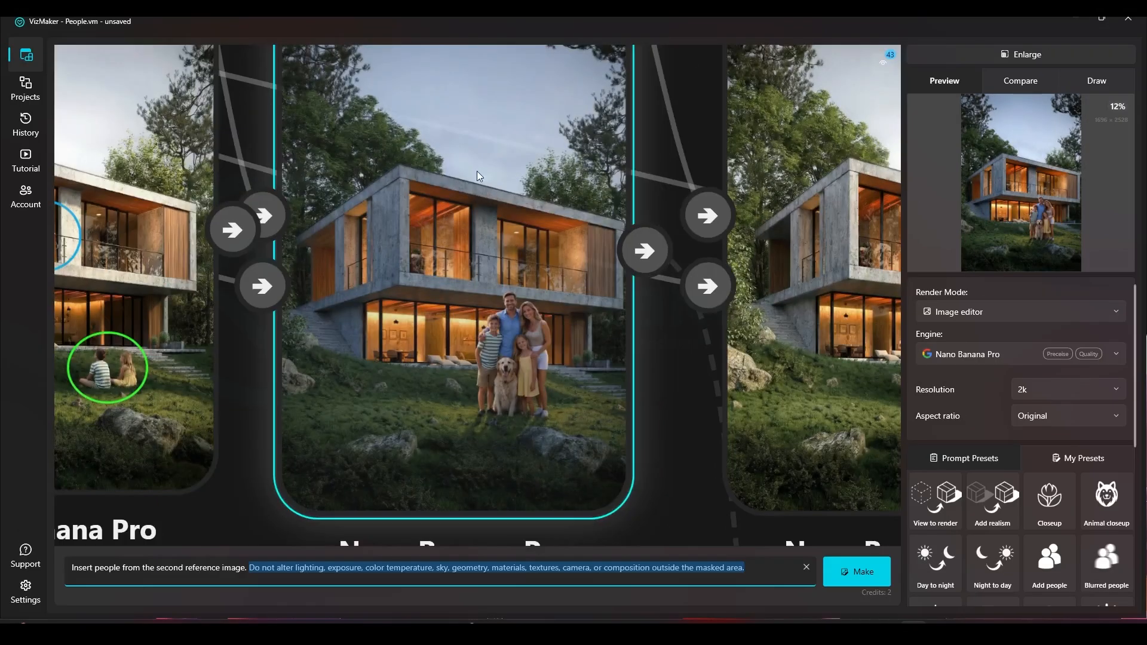
pyautogui.scroll(-4, 525, 289)
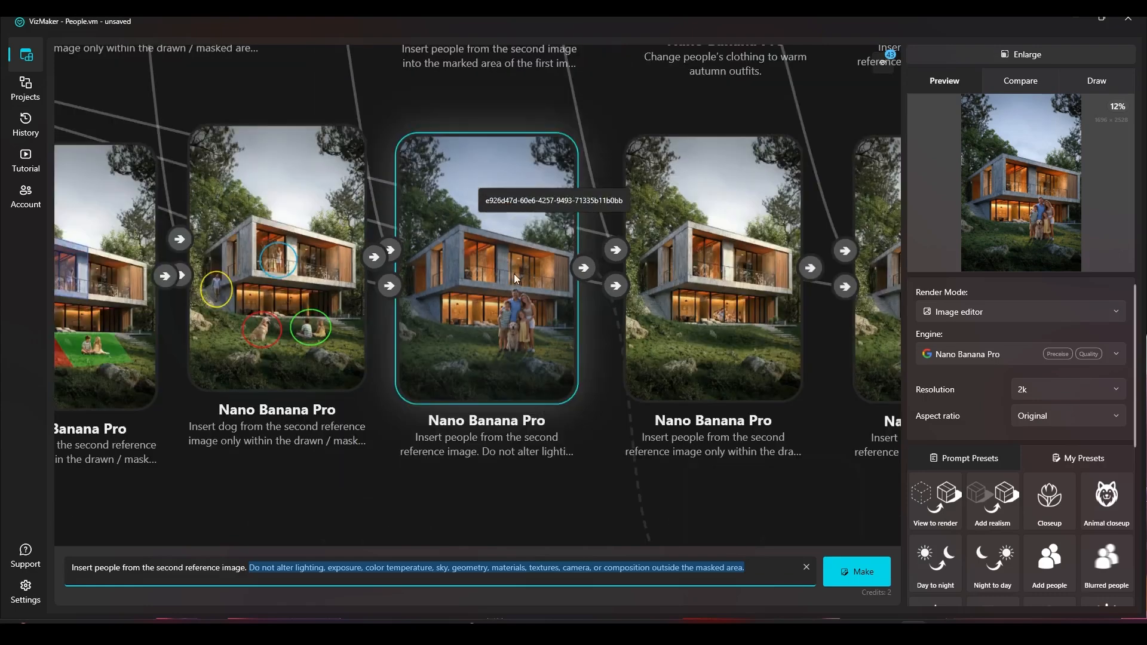
# Step: Select the render with four coloured circles and inspect the circled people and dog in the enlarged preview
pyautogui.click(468, 109)
pyautogui.moveTo(395, 291); pyautogui.dragTo(527, 302)
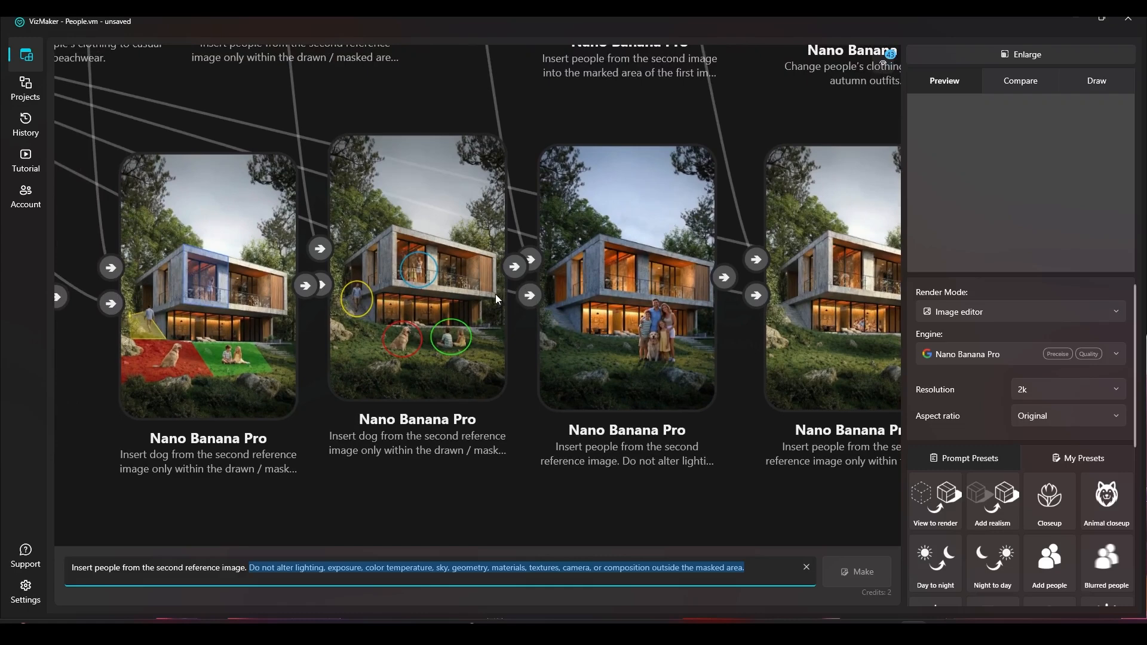
pyautogui.scroll(2, 359, 291)
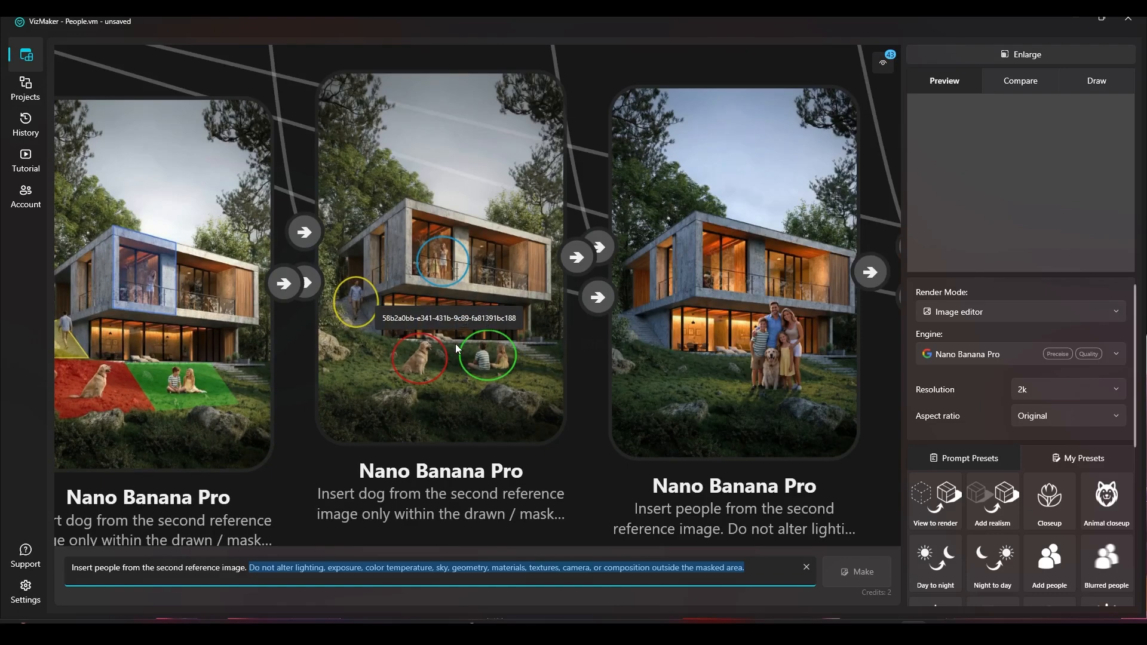
pyautogui.scroll(2, 445, 266)
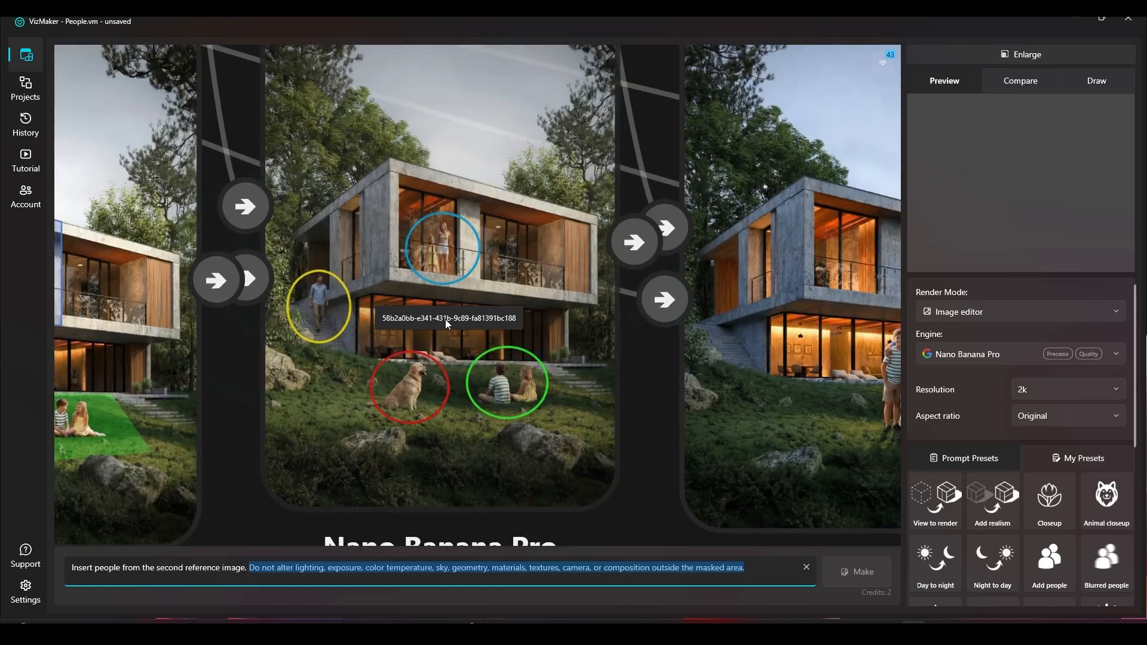
pyautogui.click(447, 319)
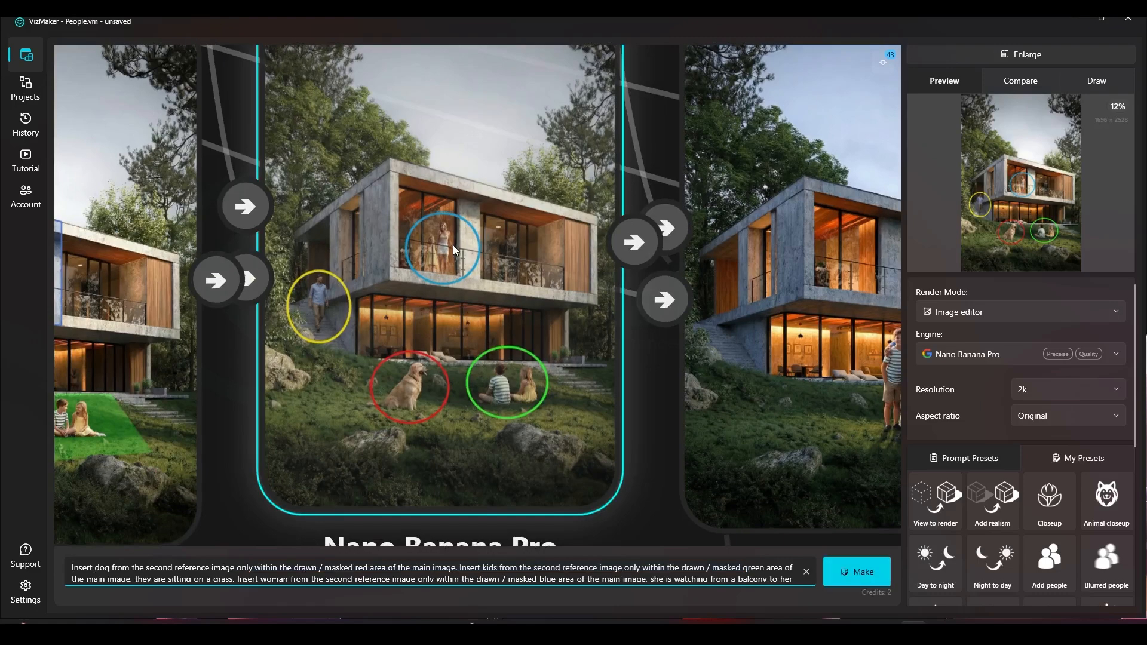
pyautogui.click(1006, 56)
pyautogui.scroll(5, 500, 373)
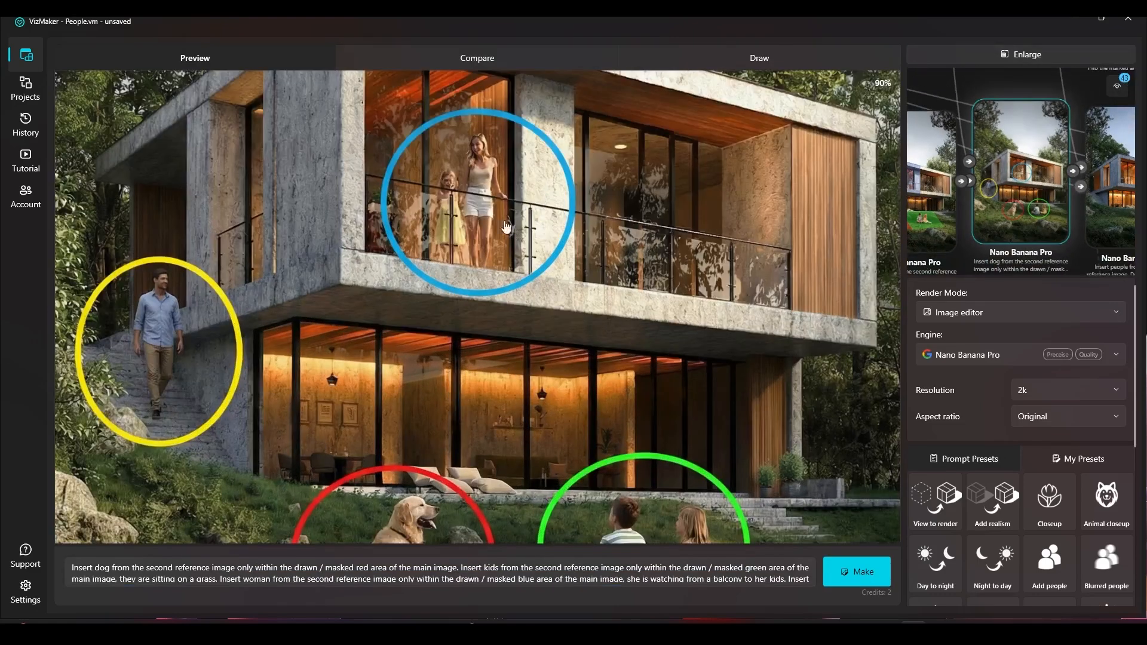
pyautogui.scroll(-4, 424, 266)
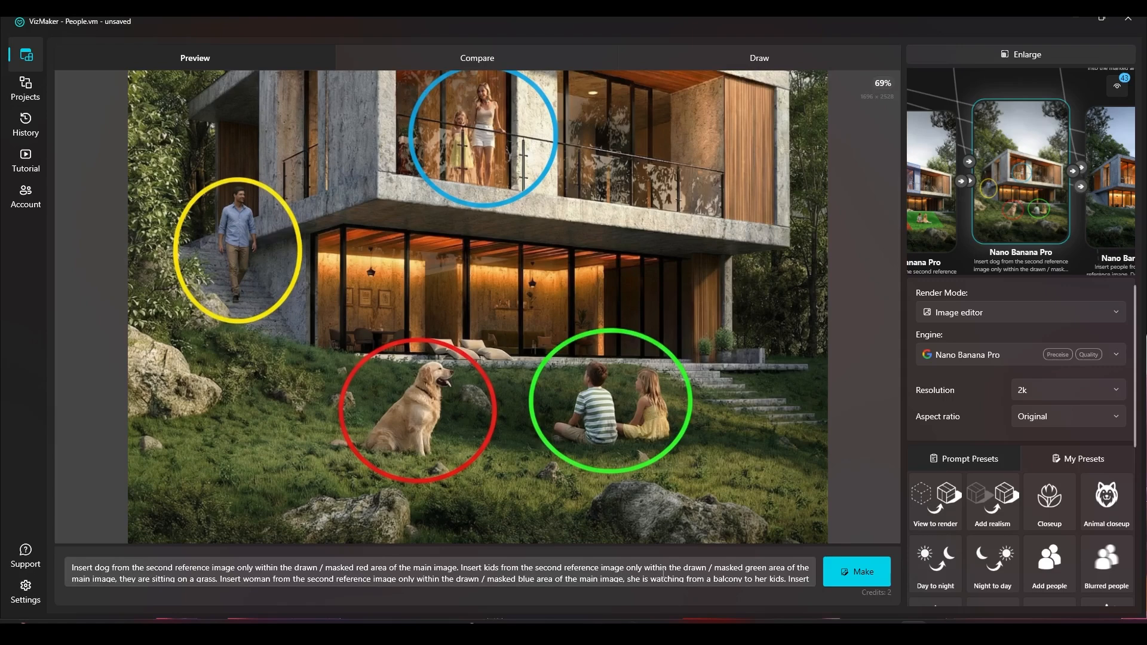
# Step: Highlight "Dont draw a marked area." at the end of the prompt and check the coloured circles around the inserted figures up close
pyautogui.moveTo(664, 574); pyautogui.dragTo(663, 598)
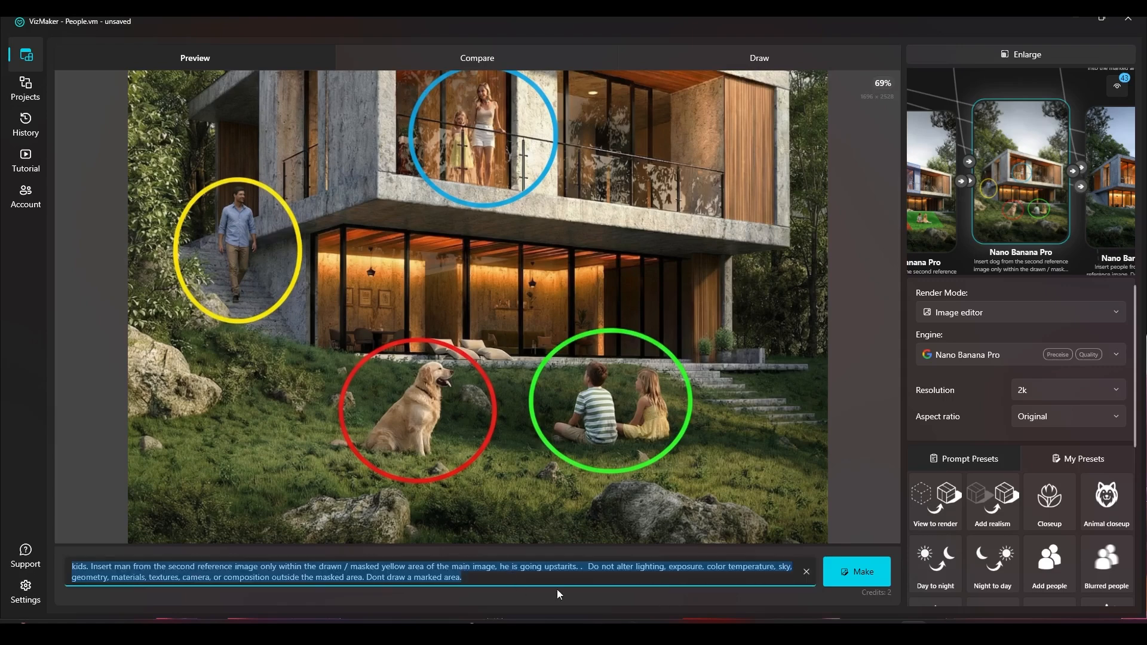
pyautogui.click(462, 582)
pyautogui.moveTo(365, 579); pyautogui.dragTo(462, 583)
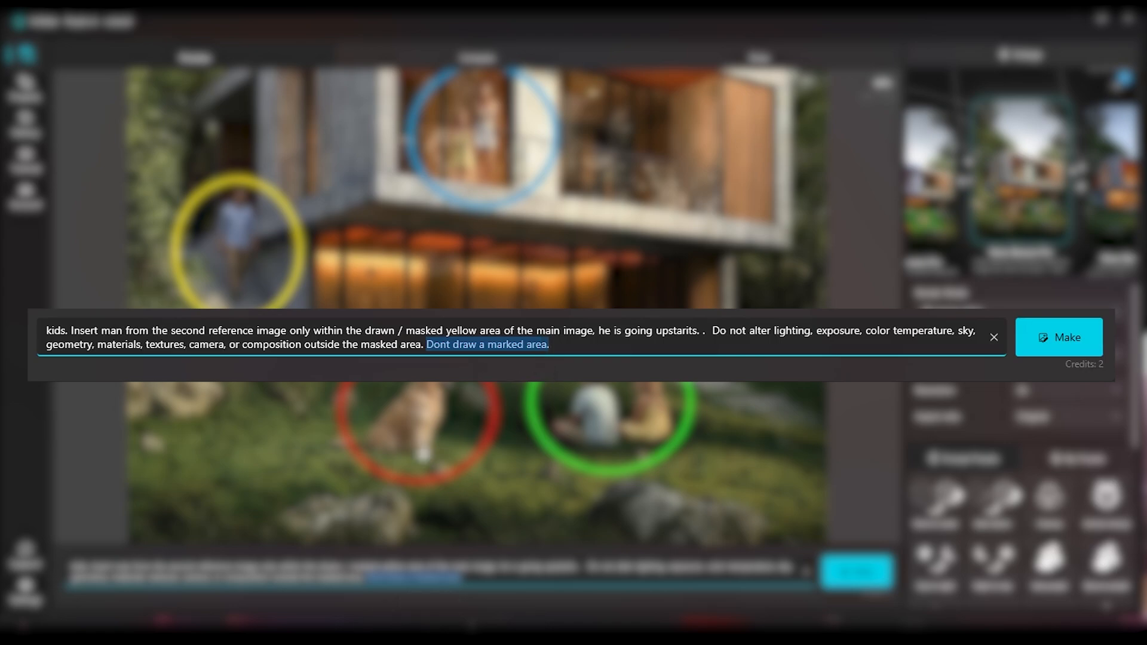
pyautogui.scroll(2, 445, 282)
pyautogui.scroll(-2, 453, 487)
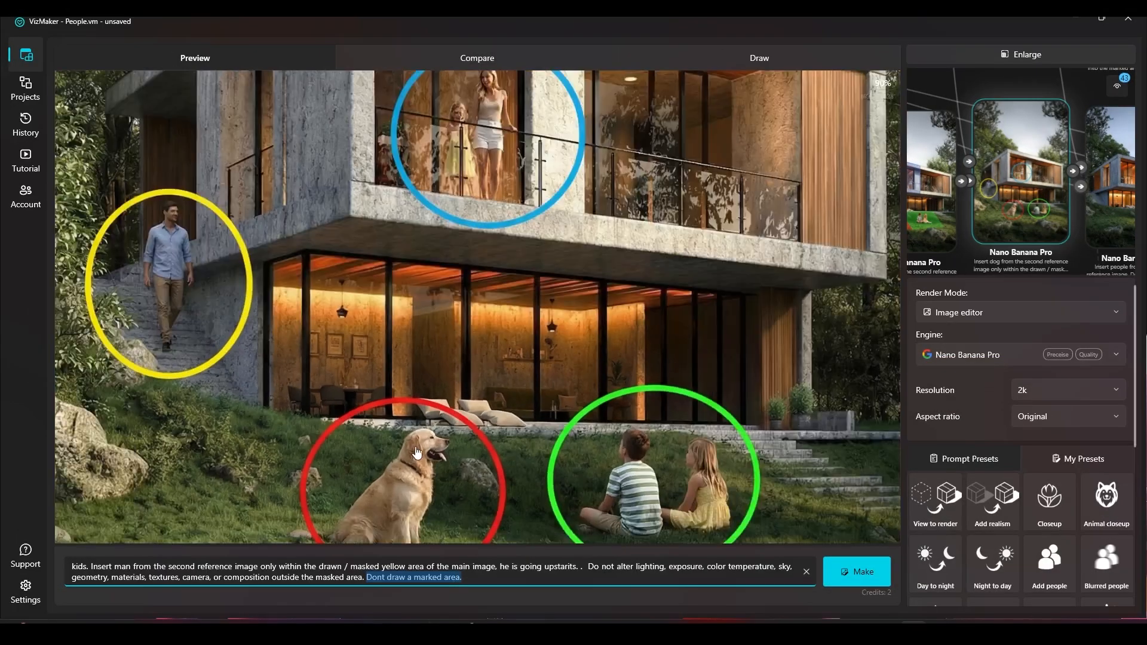
pyautogui.scroll(2, 534, 168)
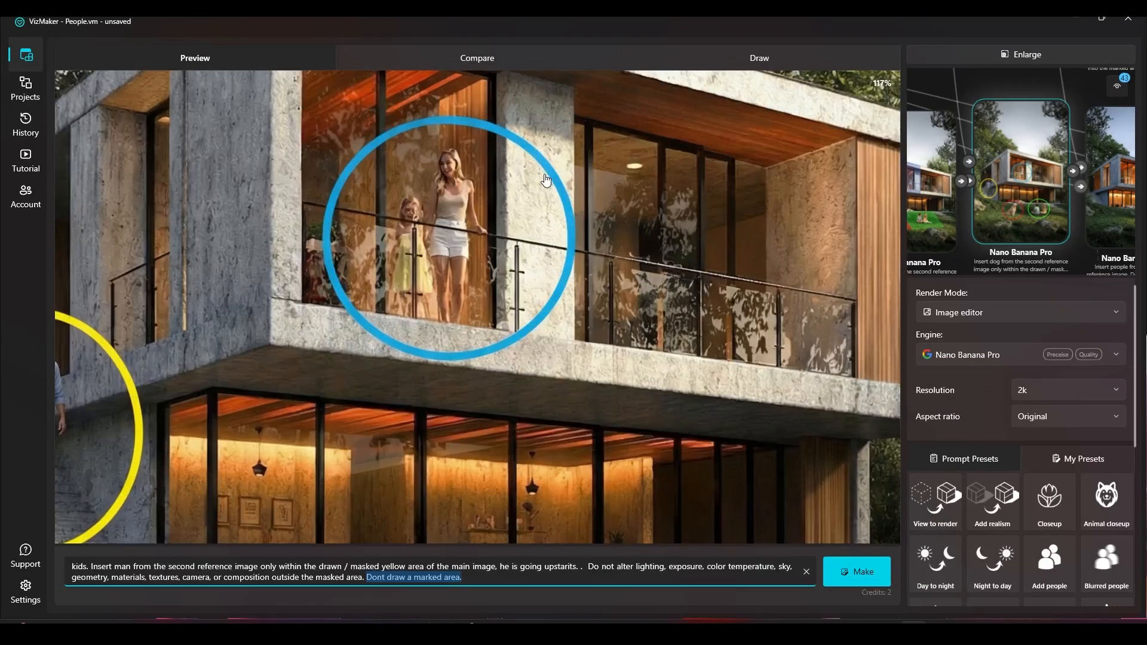
pyautogui.scroll(-2, 542, 185)
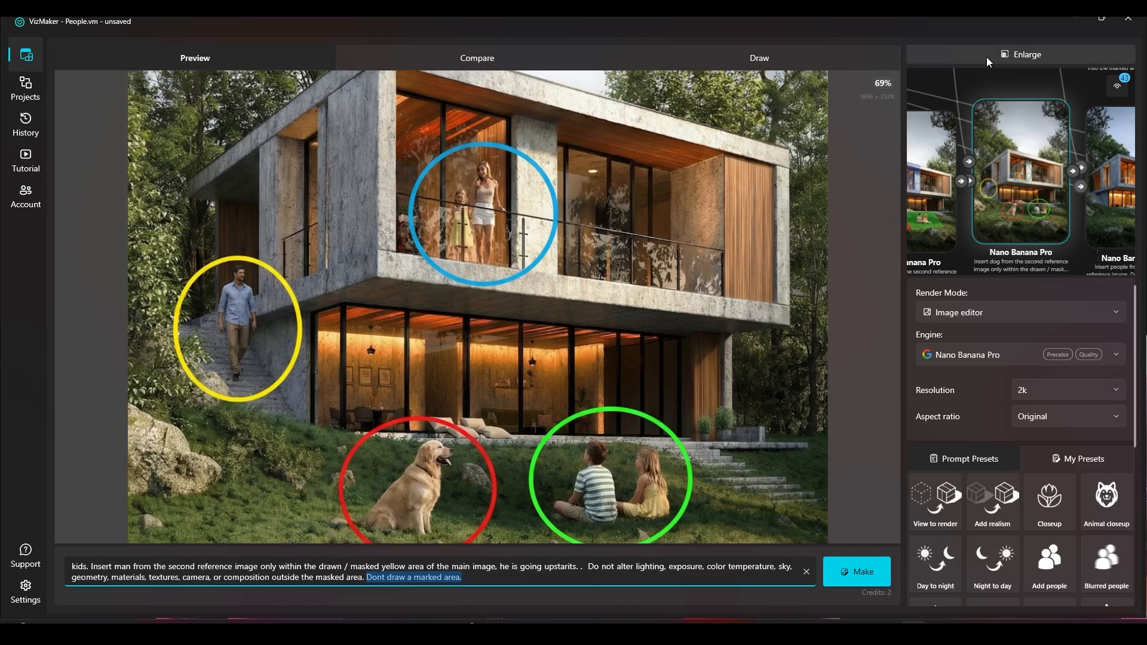
# Step: Mark the prompt's closing sentence "Dont draw a marked area." again and return from the enlarged preview to the node canvas
pyautogui.click(305, 583)
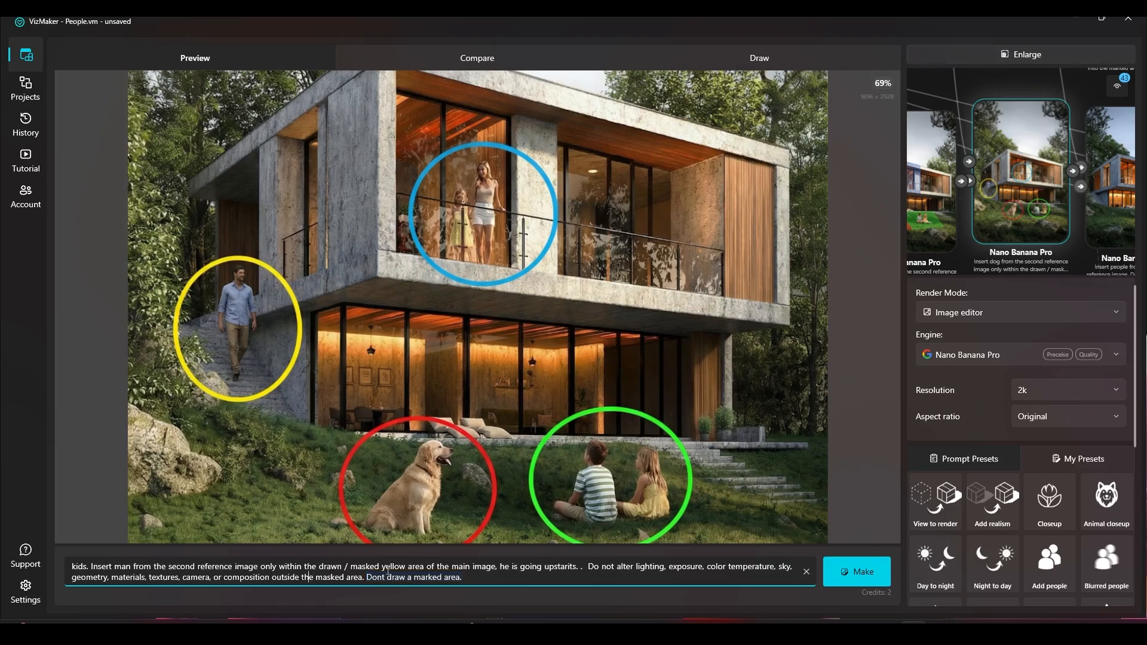
pyautogui.moveTo(392, 580); pyautogui.dragTo(482, 573)
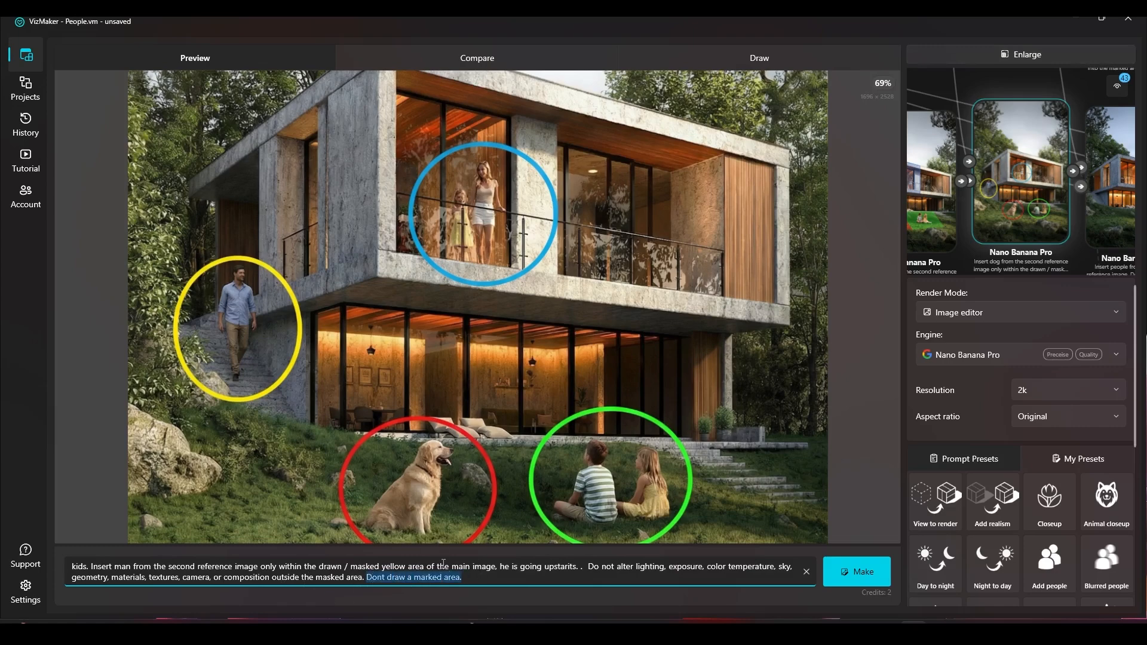
pyautogui.click(1069, 53)
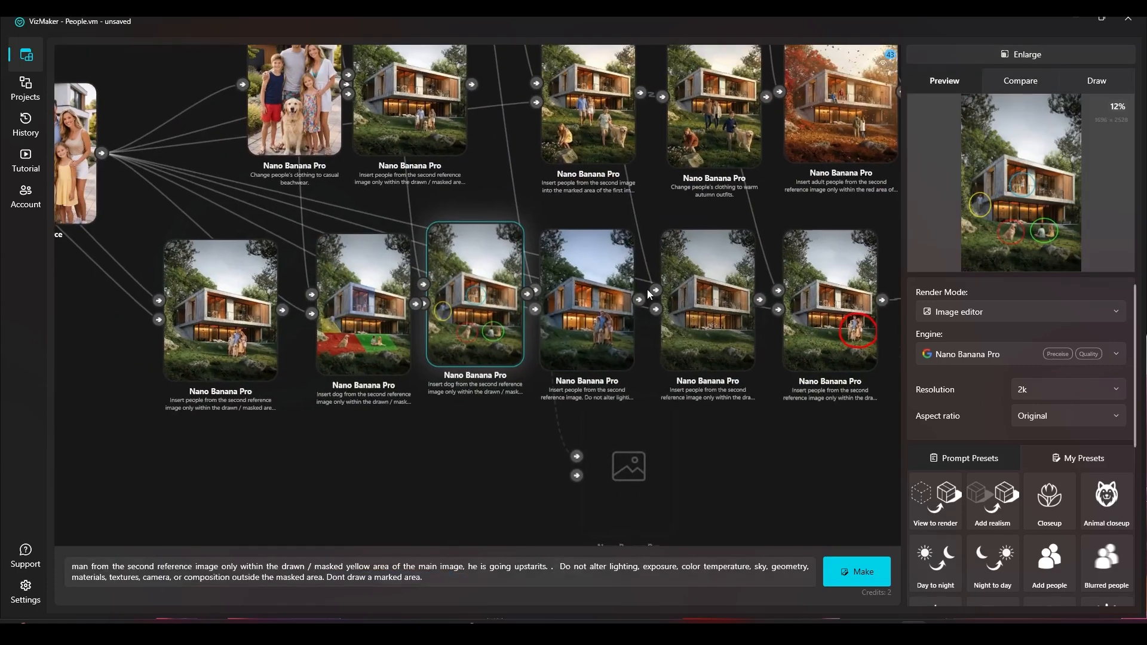
# Step: Select the render with red, green, blue and yellow filled masks and examine the colour patches around its figures
pyautogui.scroll(5, 338, 289)
pyautogui.click(338, 289)
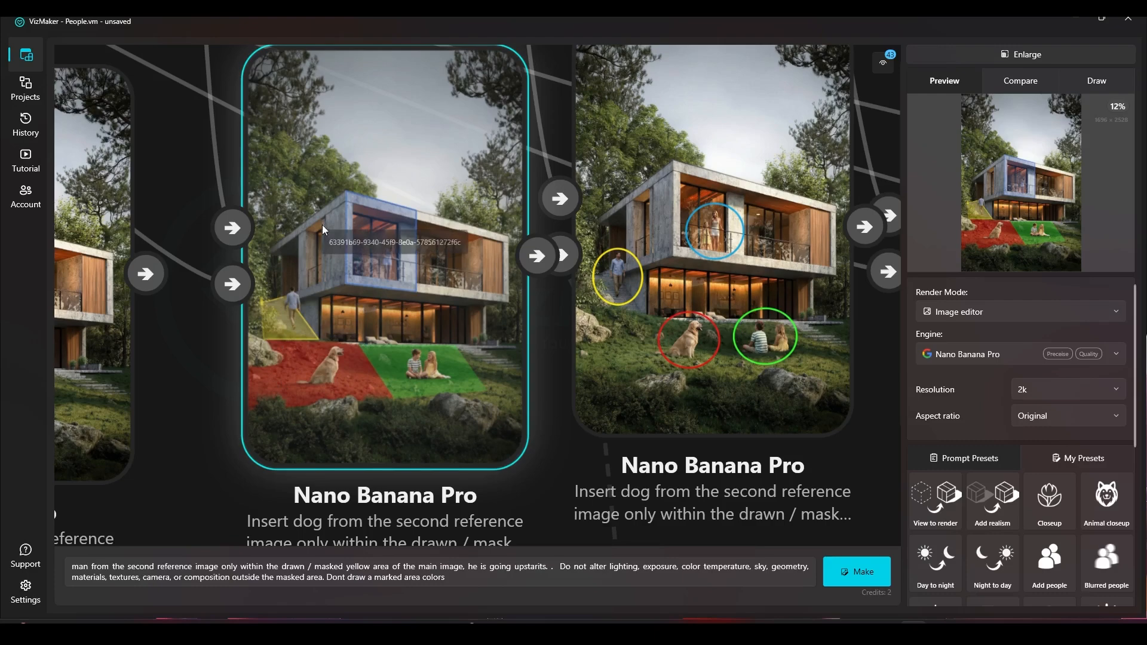
pyautogui.click(407, 527)
pyautogui.click(394, 388)
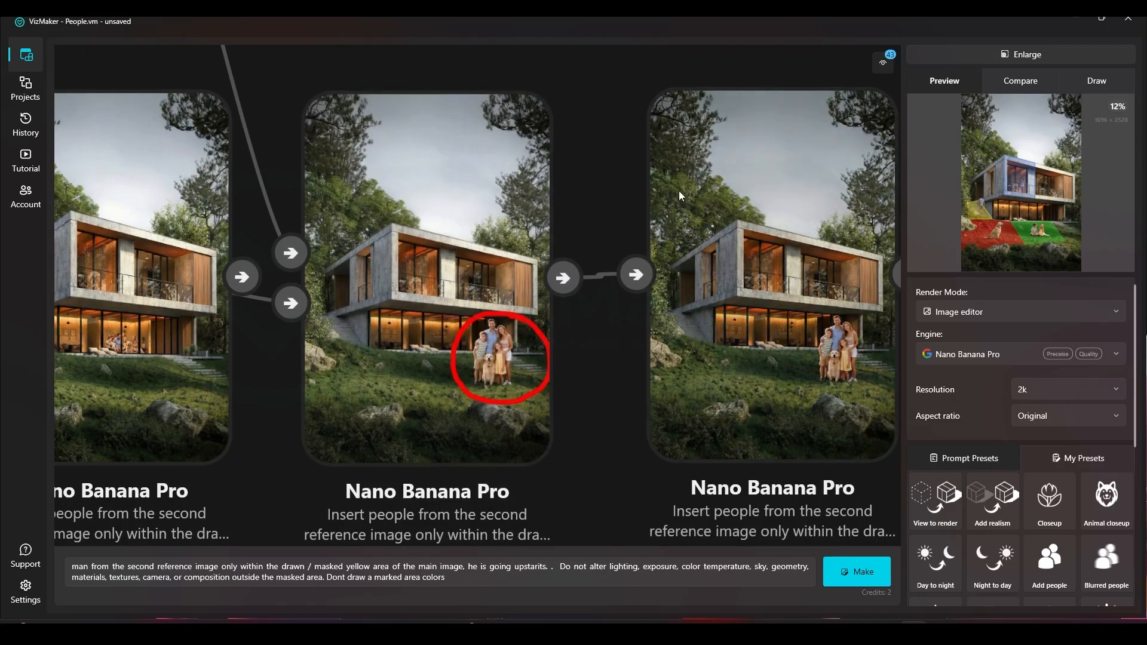
# Step: Examine the autumn render with two playing kids in a red masked area against the neighbouring autumn render
pyautogui.moveTo(678, 191); pyautogui.dragTo(630, 194)
pyautogui.scroll(-2, 513, 230)
pyautogui.moveTo(516, 174); pyautogui.dragTo(461, 409)
pyautogui.scroll(5, 551, 401)
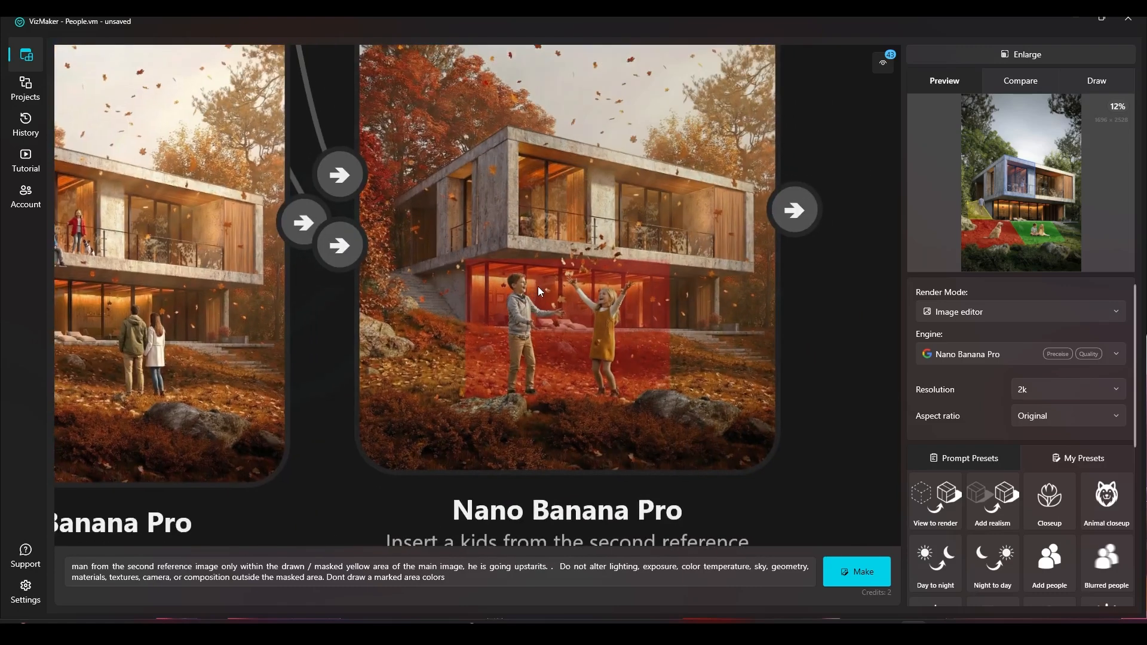
pyautogui.scroll(-2, 537, 286)
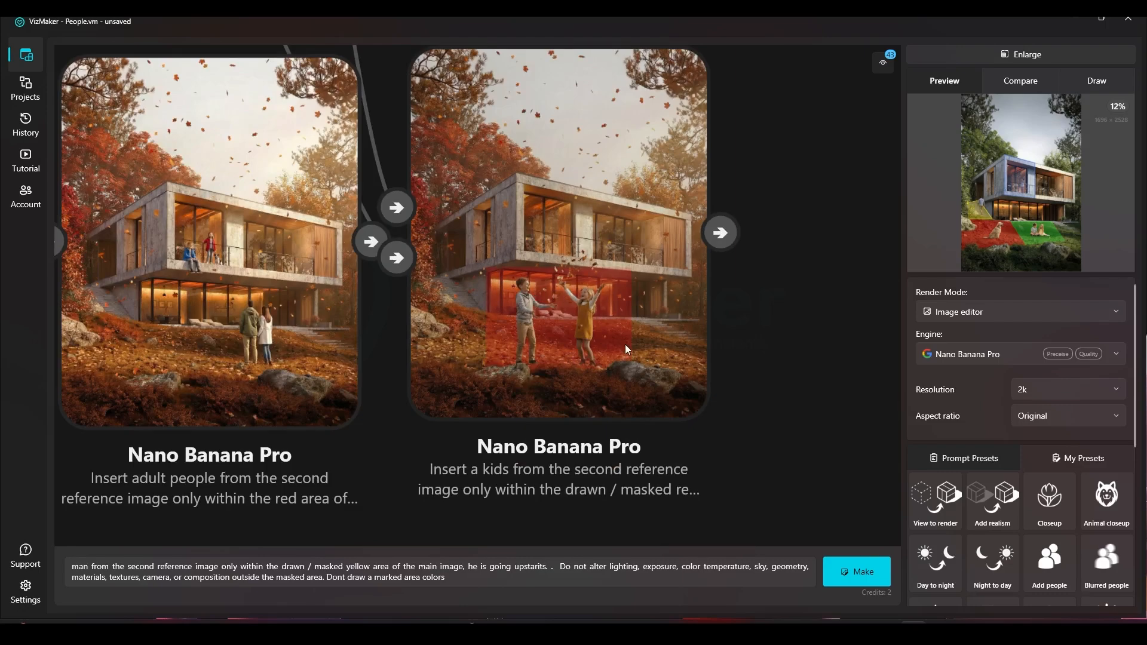
pyautogui.scroll(2, 627, 322)
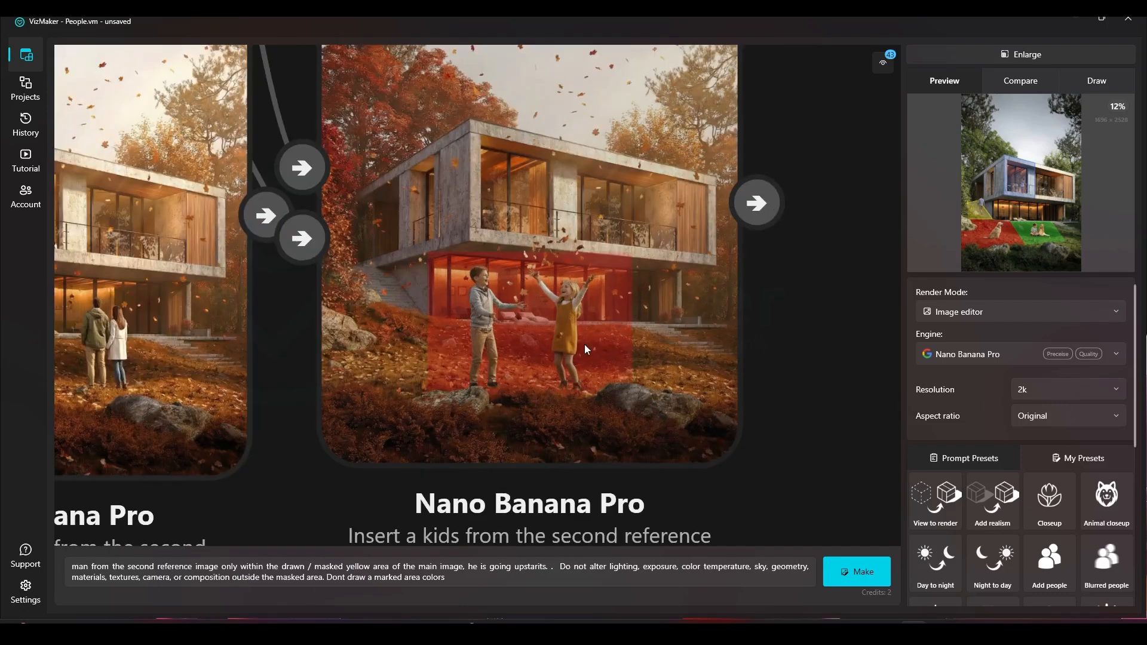
pyautogui.hscroll(-5, 568, 344)
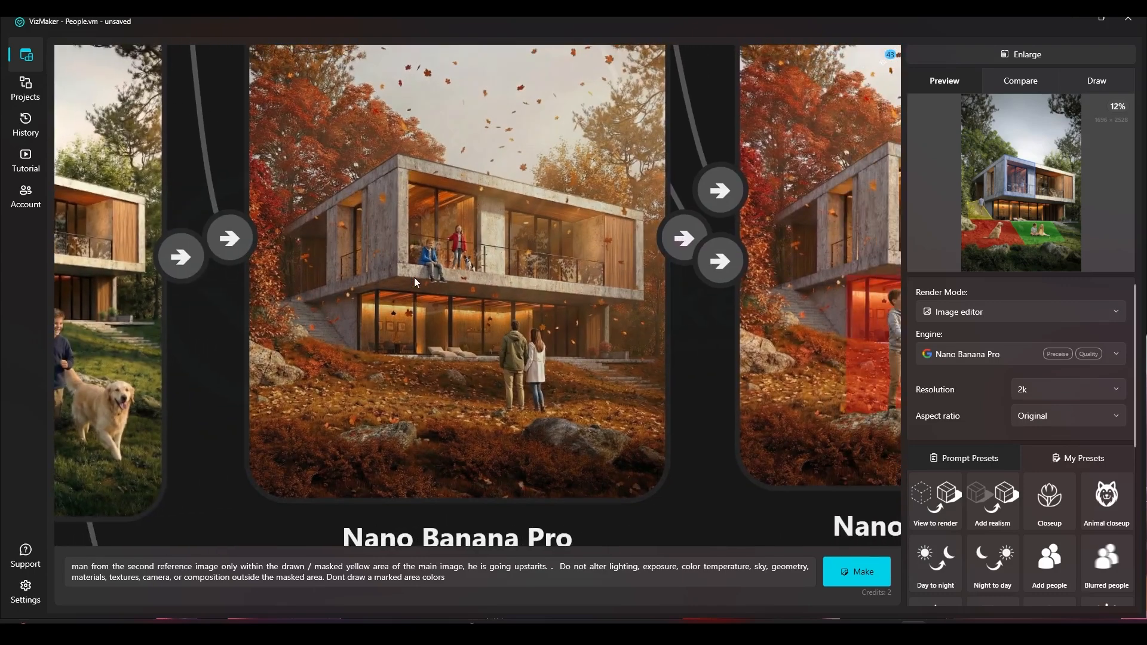
# Step: Select the autumn render with the couple on the lawn and inspect its inserted people in the enlarged preview
pyautogui.click(496, 263)
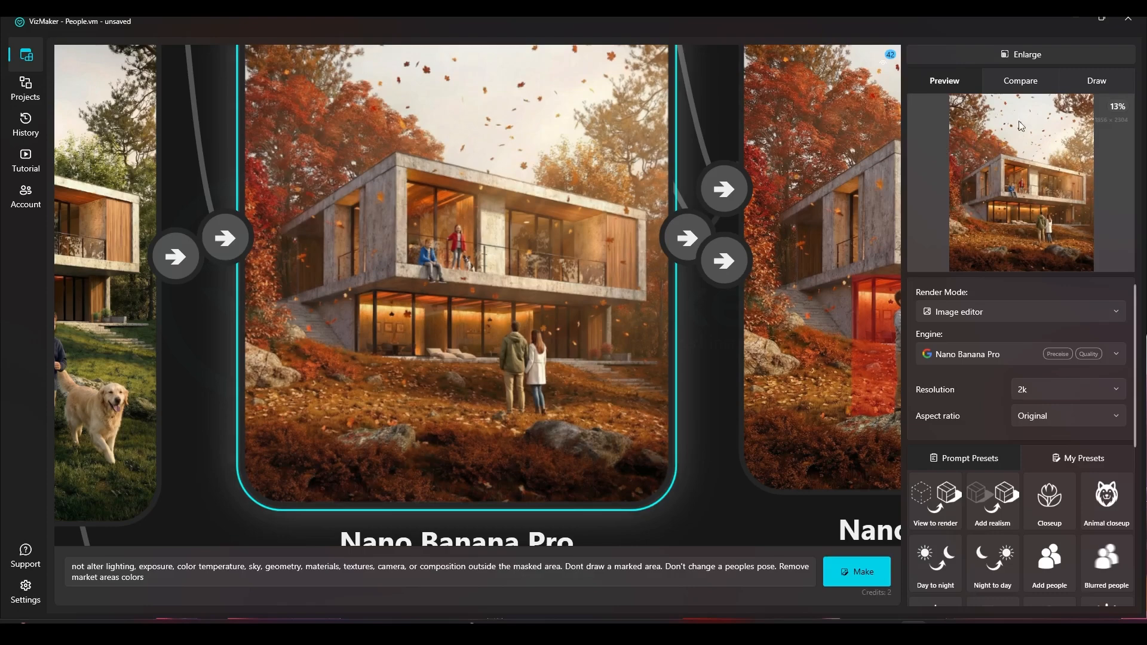
pyautogui.click(1031, 55)
pyautogui.scroll(5, 543, 328)
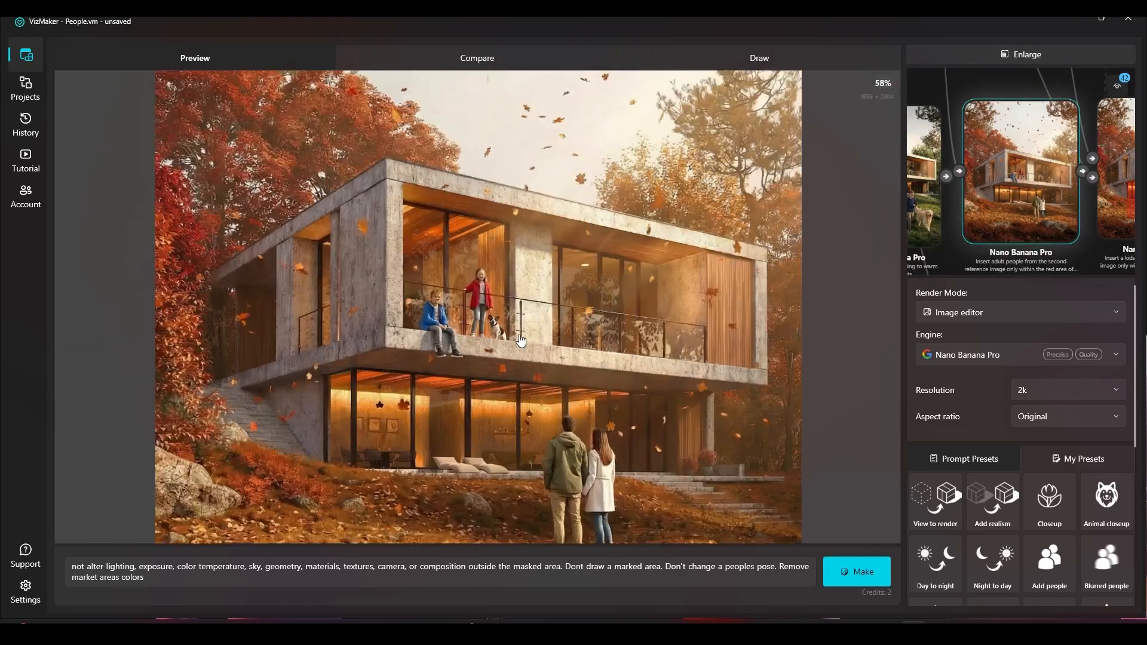
pyautogui.scroll(-1, 461, 271)
pyautogui.scroll(1, 454, 266)
pyautogui.moveTo(471, 351); pyautogui.dragTo(385, 122)
pyautogui.moveTo(405, 369); pyautogui.dragTo(500, 476)
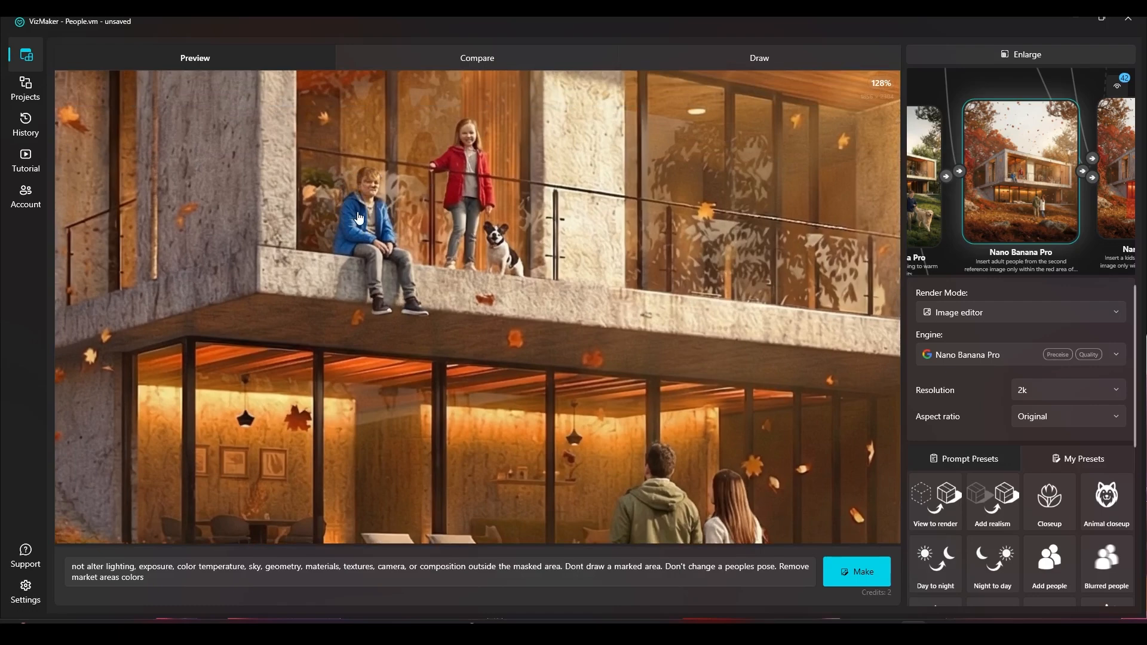
# Step: Inspect the dog and the children on the autumn house's balcony at high magnification
pyautogui.scroll(5, 501, 245)
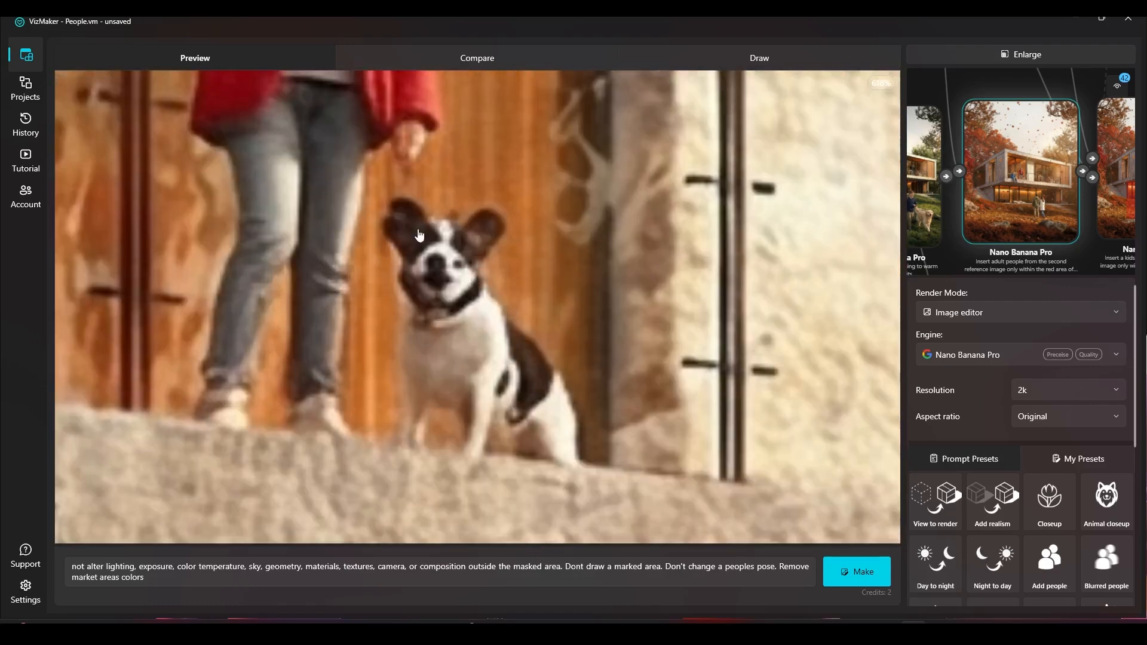
pyautogui.scroll(-1, 496, 277)
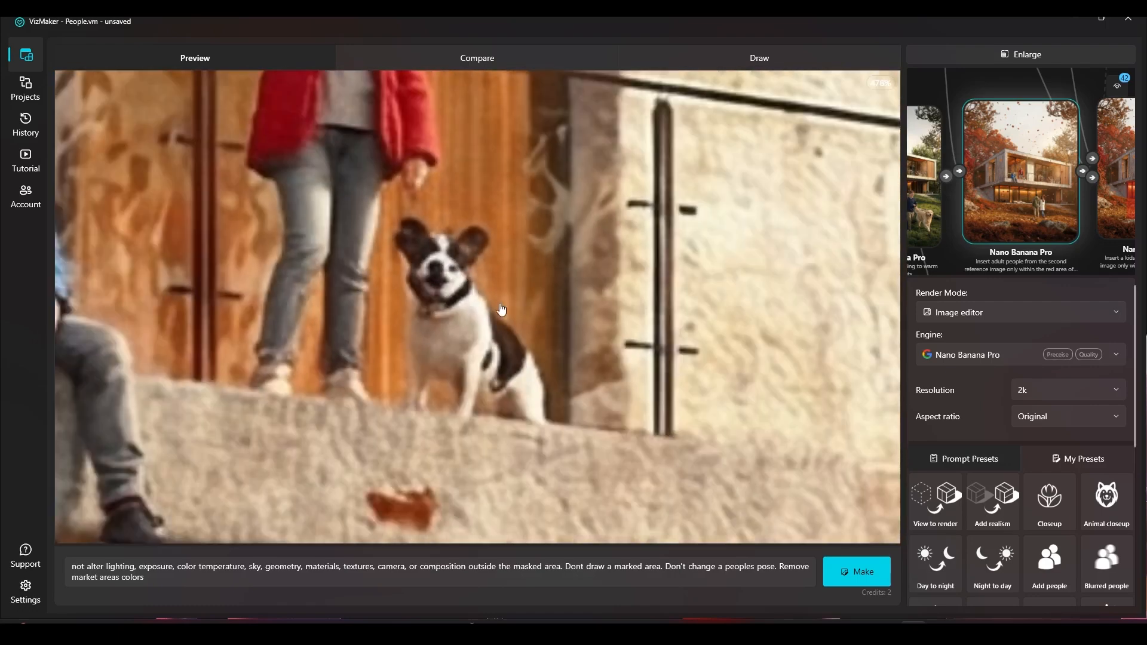
pyautogui.scroll(-1, 448, 323)
pyautogui.moveTo(435, 196); pyautogui.dragTo(449, 405)
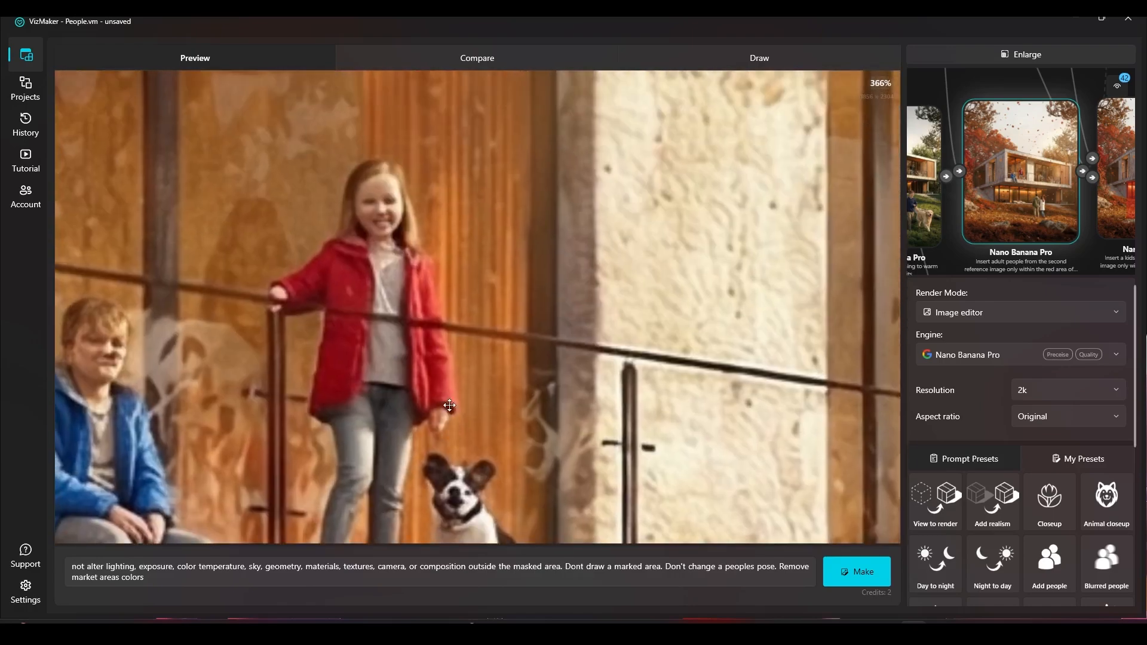
# Step: Inspect the autumn render's balcony figures and overall composition, and return to the node graph
pyautogui.scroll(-7, 395, 202)
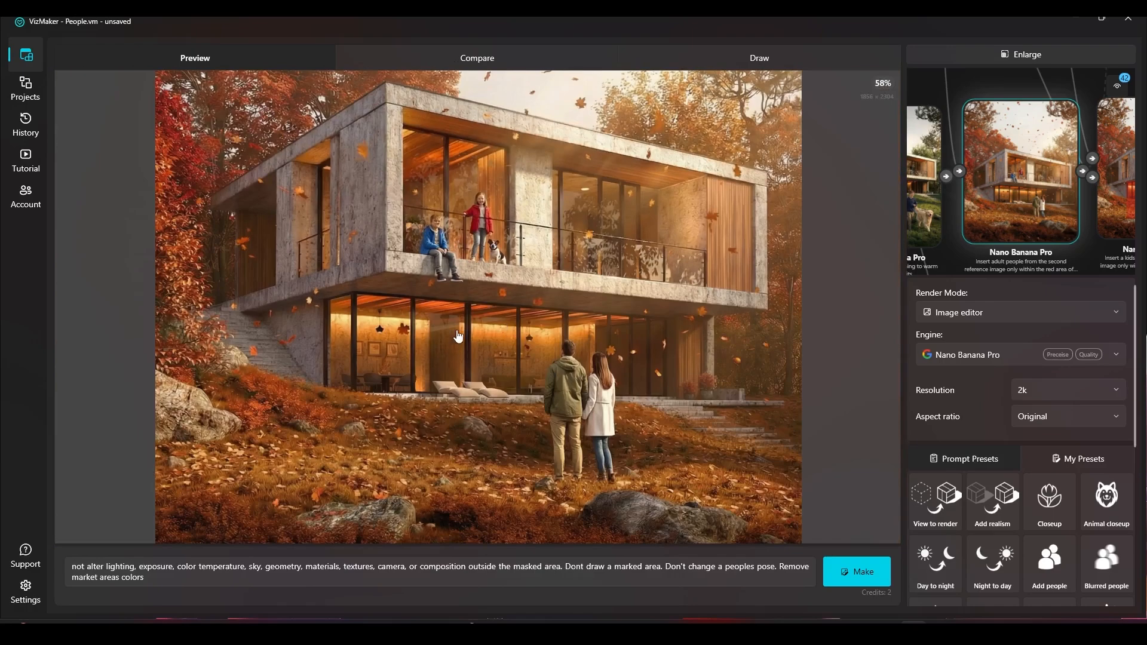
pyautogui.scroll(3, 430, 233)
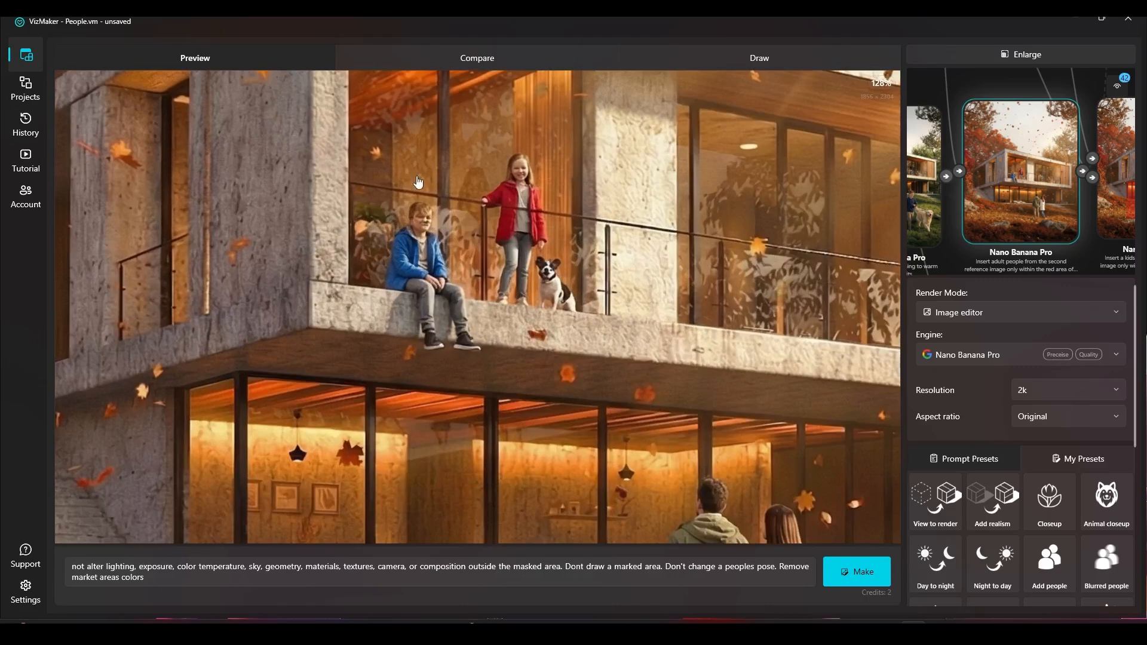
pyautogui.scroll(-4, 455, 274)
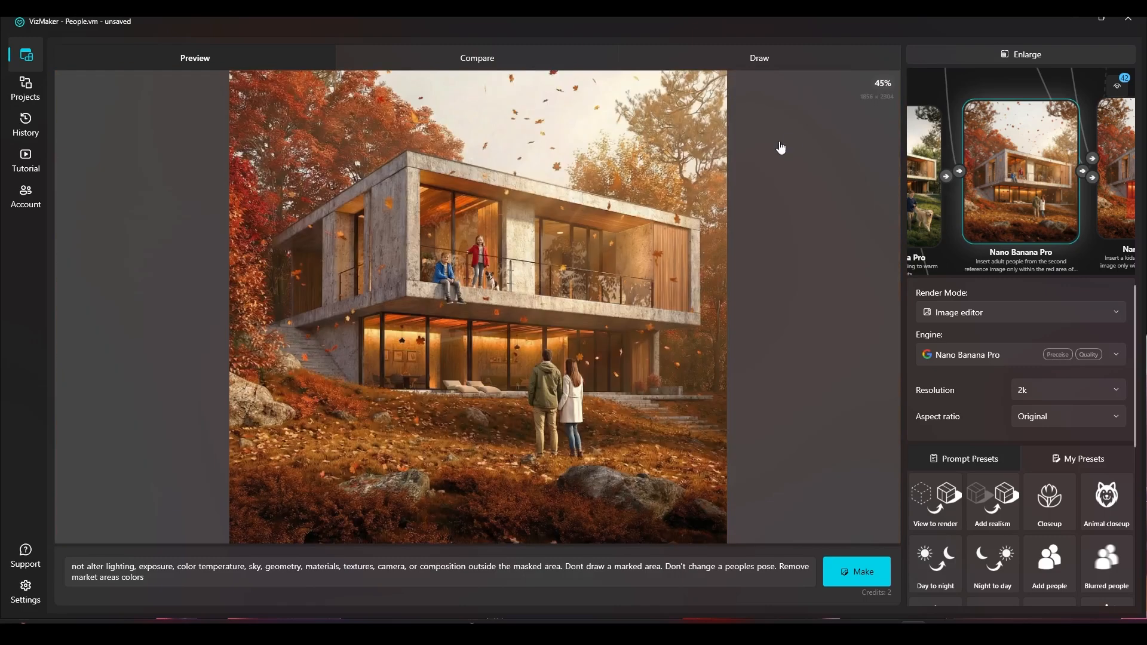
pyautogui.click(983, 56)
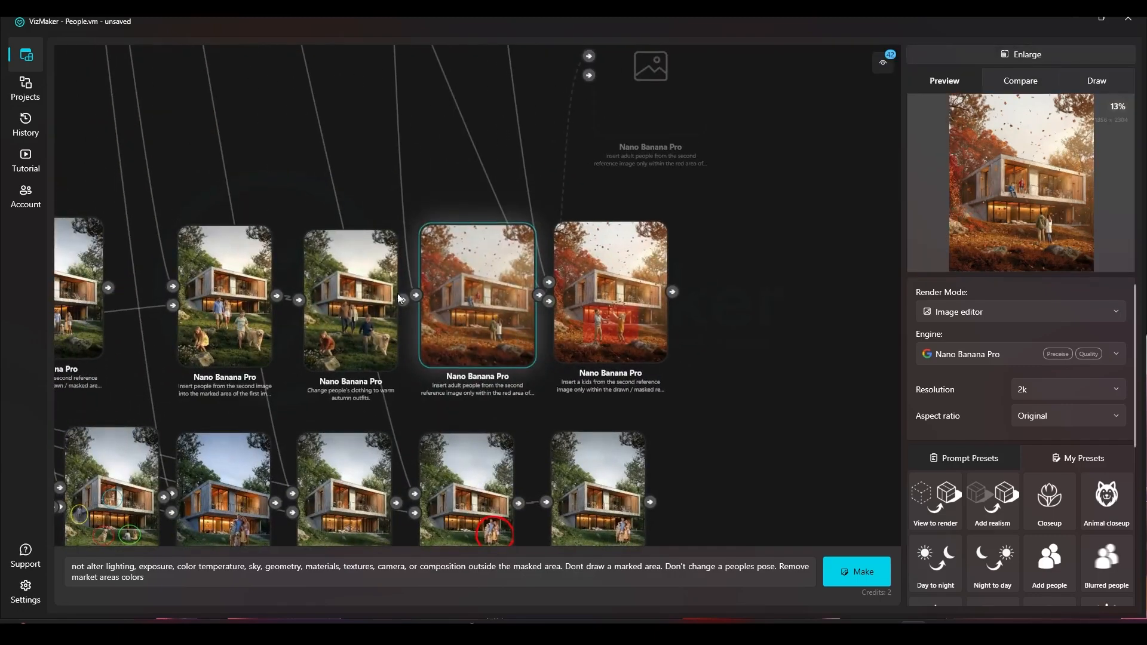
# Step: Examine the renders branching from the family source photo, including the autumn-outfit variant and the beachwear family photo
pyautogui.moveTo(456, 276); pyautogui.dragTo(495, 289)
pyautogui.scroll(5, 460, 321)
pyautogui.scroll(-3, 553, 367)
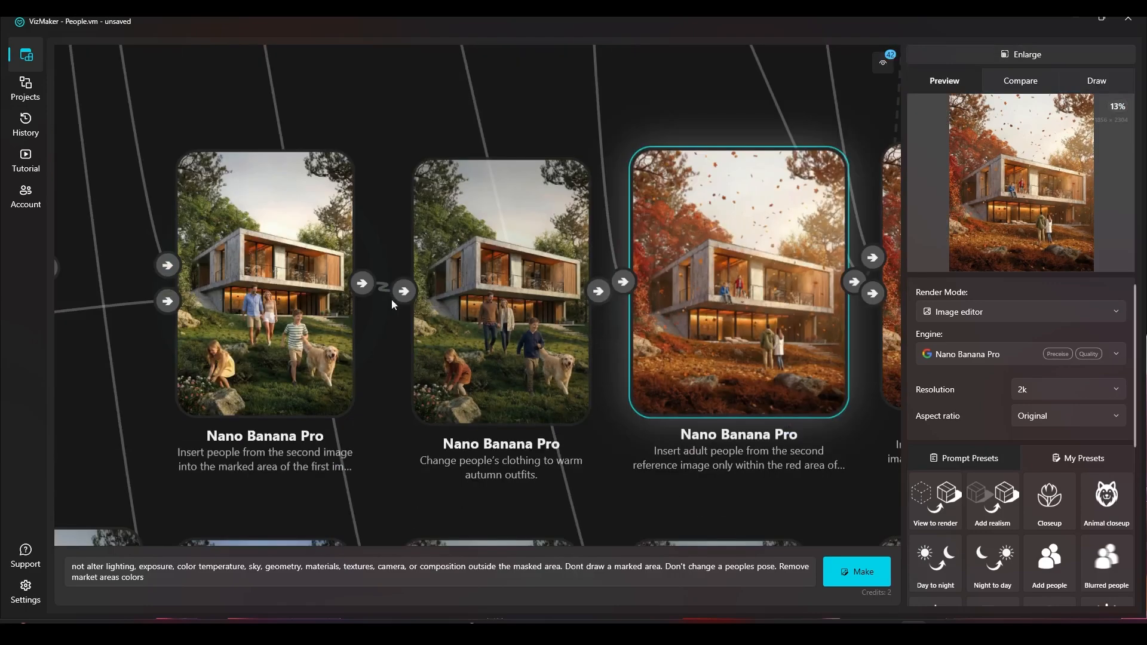
pyautogui.moveTo(357, 298); pyautogui.dragTo(580, 288)
pyautogui.moveTo(358, 275); pyautogui.dragTo(700, 271)
pyautogui.scroll(-4, 481, 224)
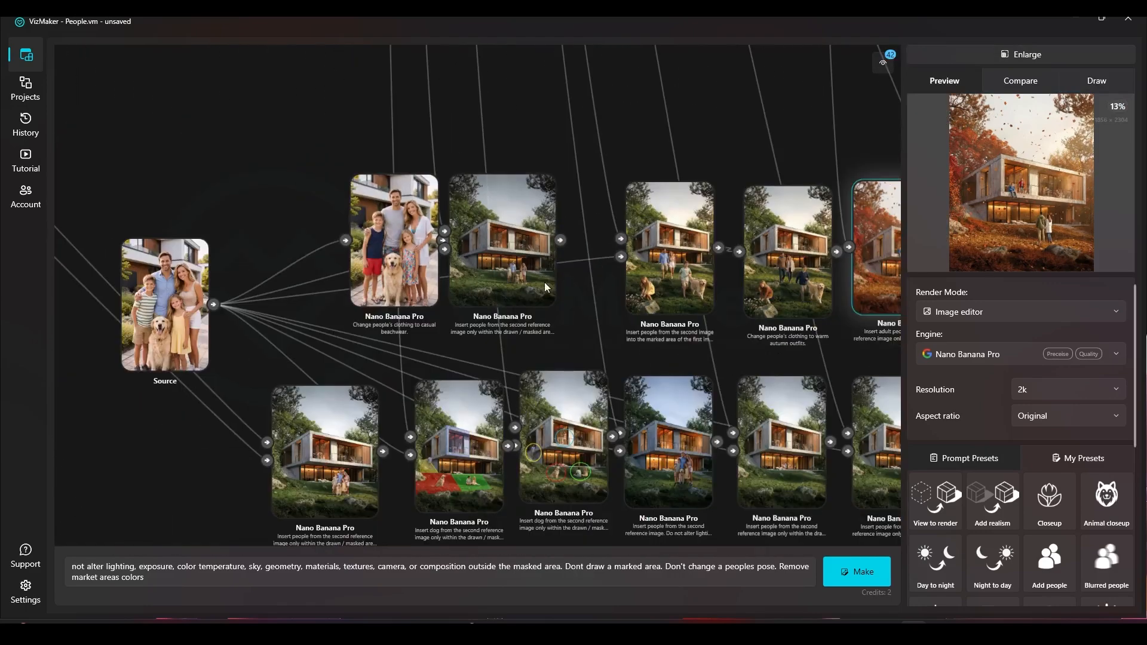
pyautogui.moveTo(527, 254); pyautogui.dragTo(338, 221)
pyautogui.scroll(-5, 439, 248)
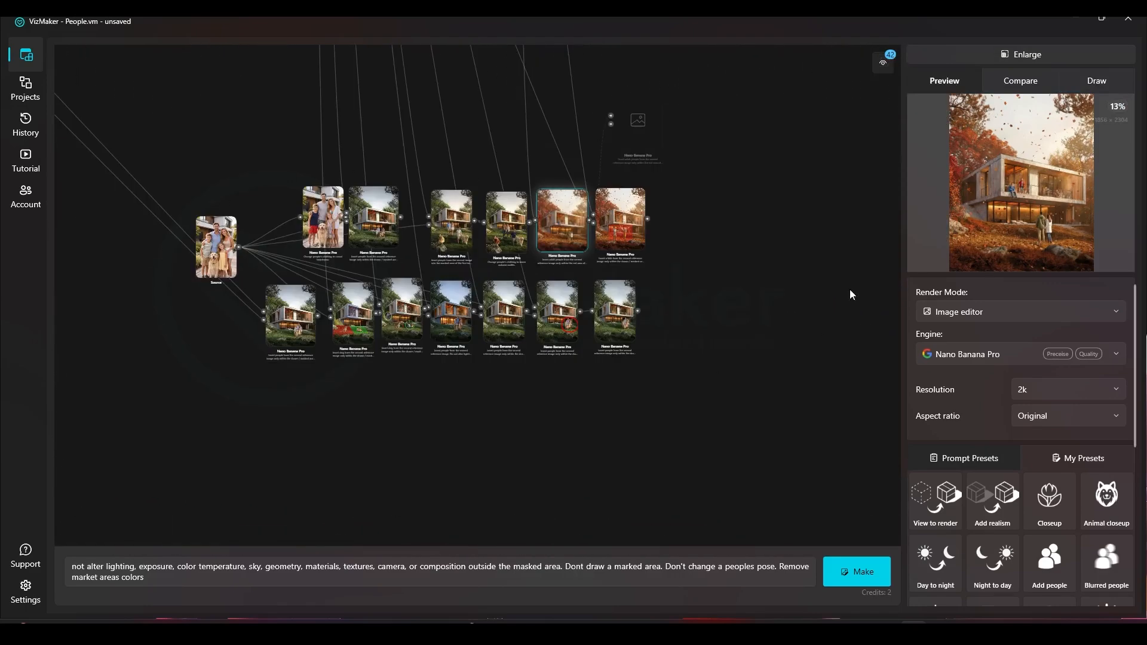
# Step: Deselect the autumn render and select the uppermost winter render with the old couple on the balcony
pyautogui.click(734, 258)
pyautogui.moveTo(494, 183); pyautogui.dragTo(493, 221)
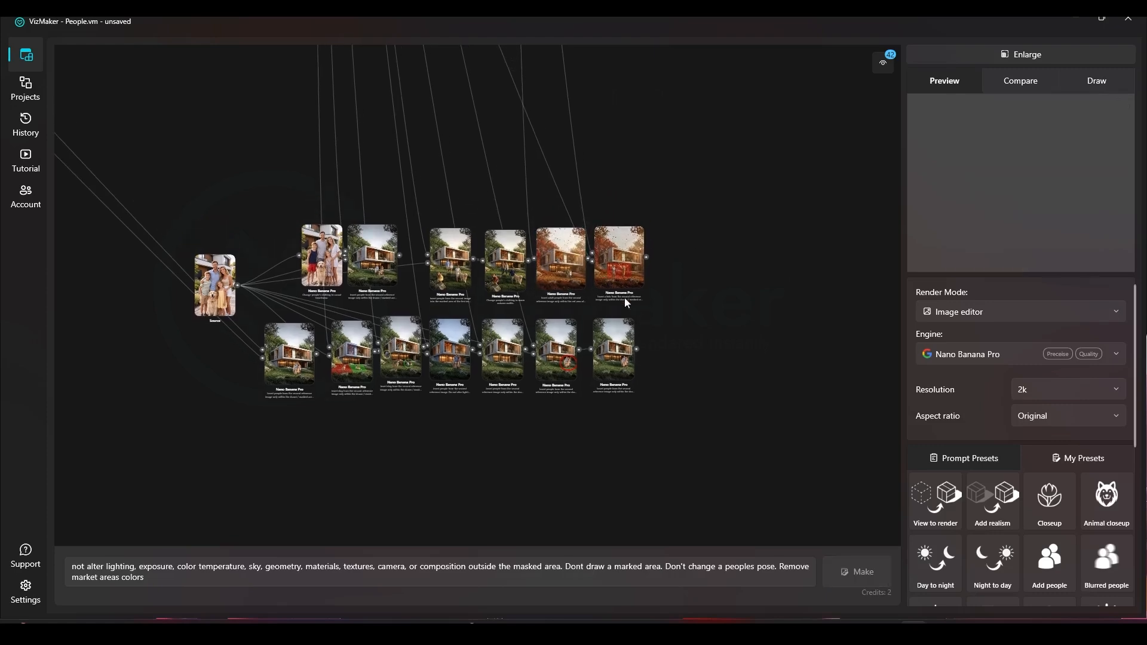
pyautogui.scroll(-6, 683, 214)
pyautogui.moveTo(665, 227); pyautogui.dragTo(601, 463)
pyautogui.scroll(2, 632, 206)
pyautogui.moveTo(540, 182); pyautogui.dragTo(533, 259)
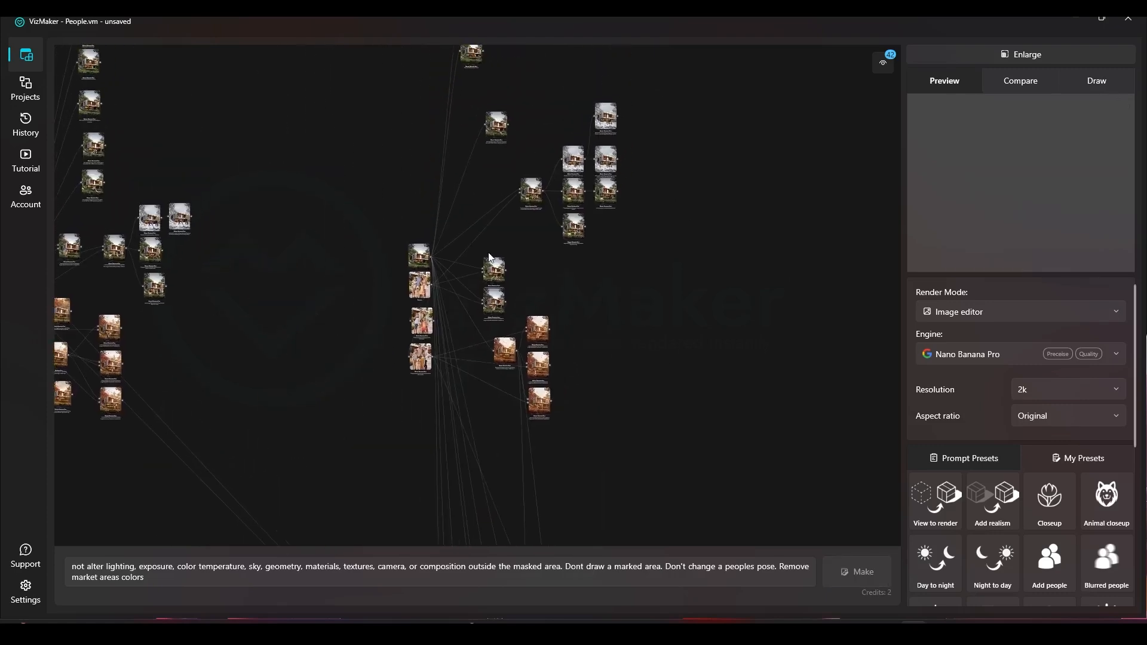
pyautogui.scroll(4, 427, 226)
pyautogui.moveTo(635, 193); pyautogui.dragTo(407, 347)
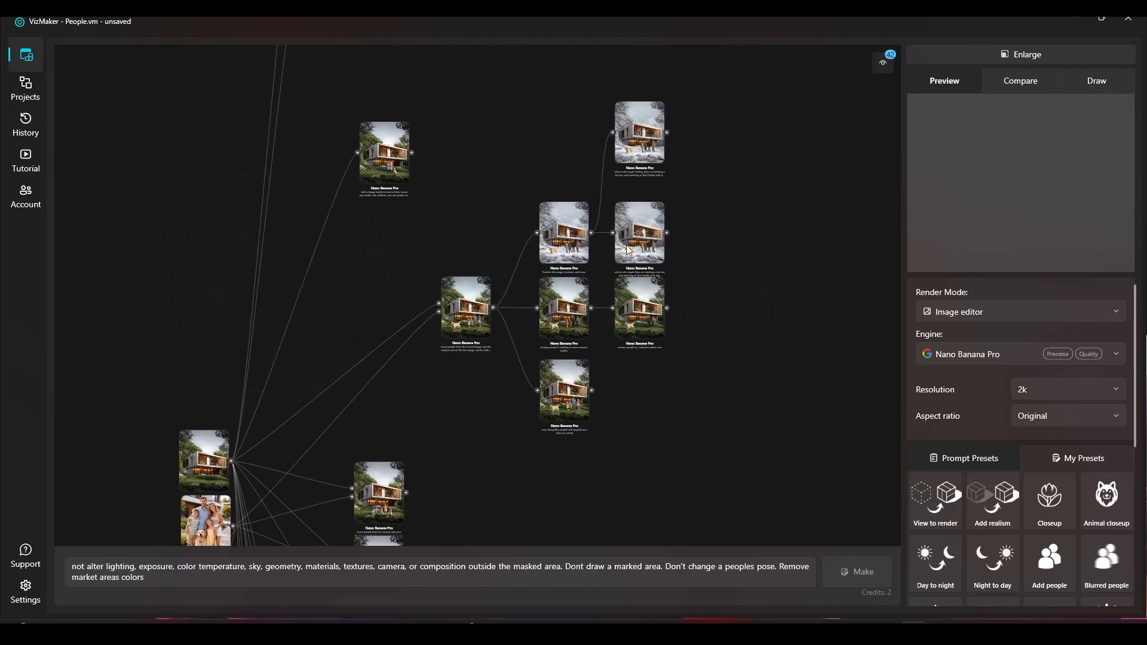
pyautogui.click(637, 154)
pyautogui.scroll(5, 697, 108)
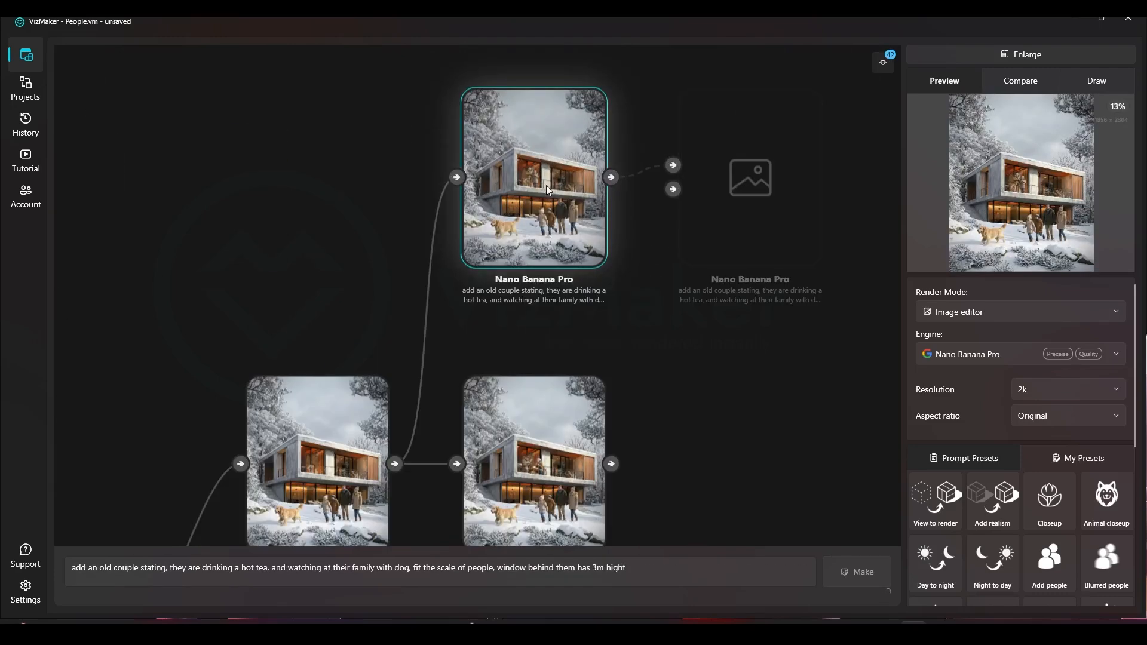
# Step: Enlarge the winter render to full screen, inspect the old couple and the family with the dog, and close the enlarged view
pyautogui.click(1020, 55)
pyautogui.scroll(5, 625, 295)
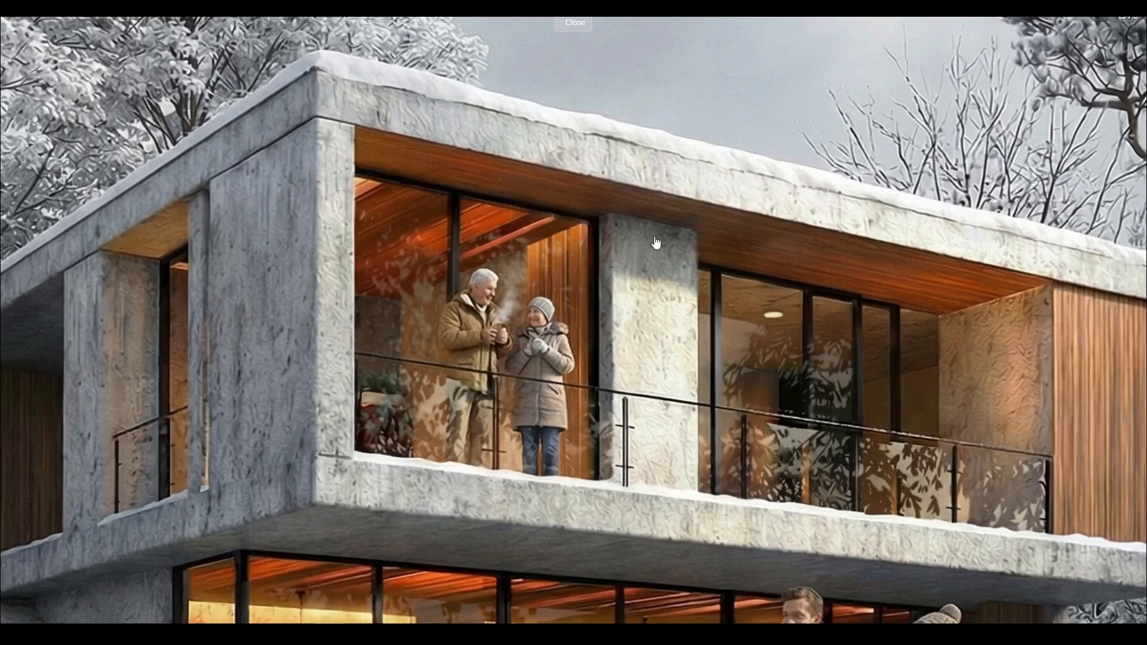
pyautogui.scroll(-3, 596, 245)
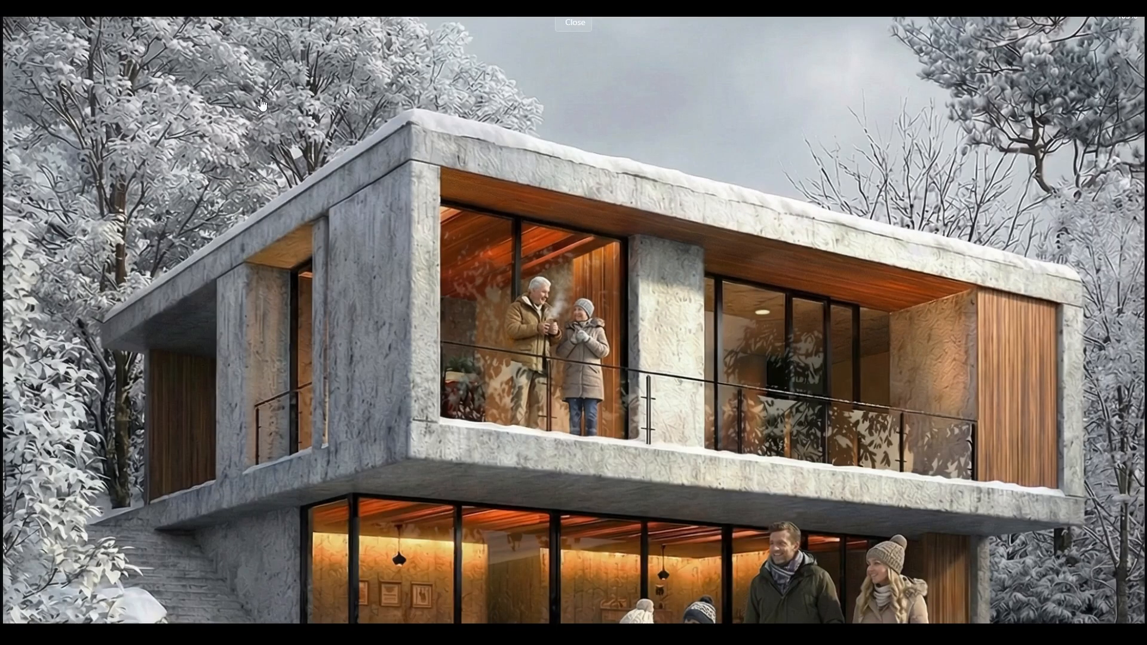
pyautogui.scroll(-3, 664, 132)
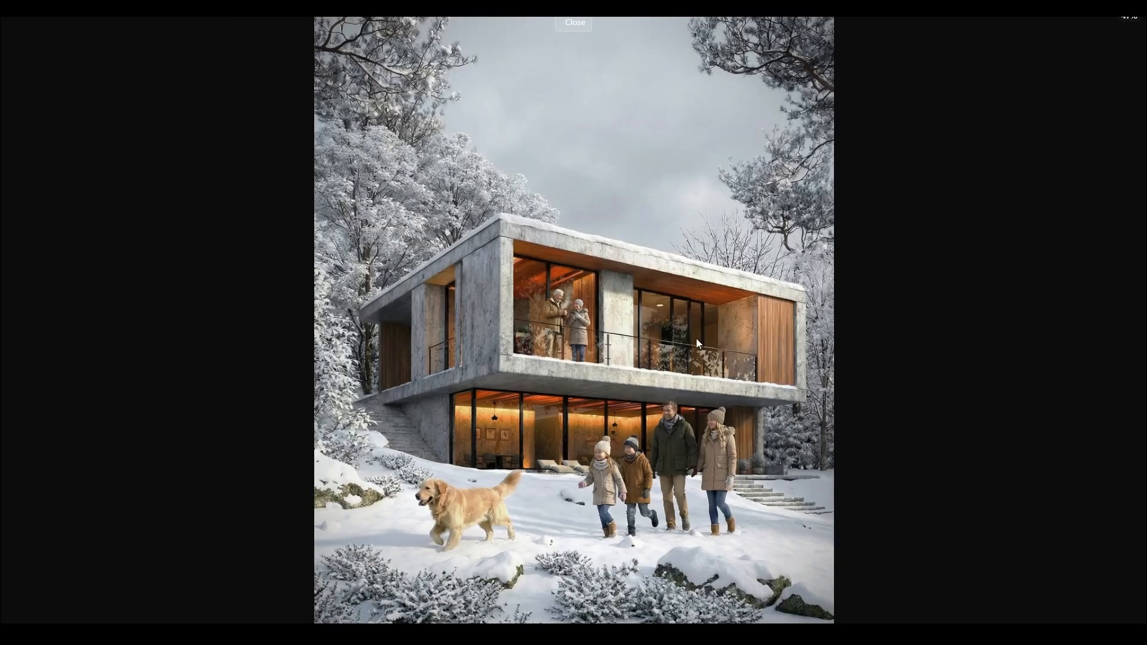
pyautogui.press('Escape')
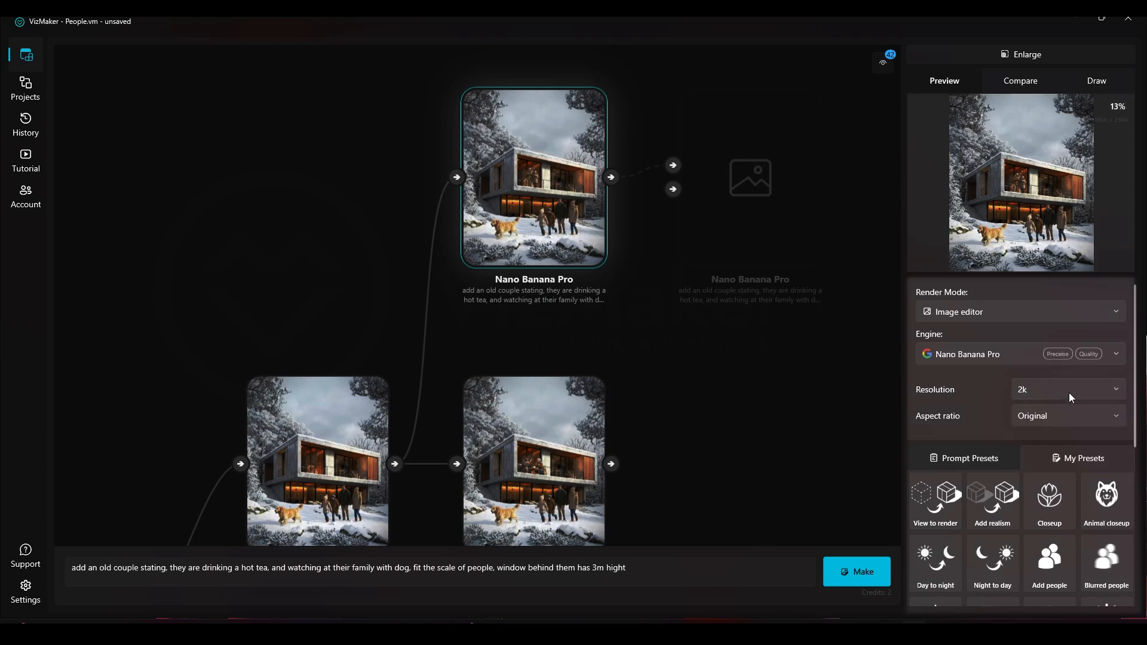
# Step: Check the resolution options for the winter render and review the neighbouring winter, autumn-outfit and blurred-people variants
pyautogui.click(1068, 393)
pyautogui.click(1045, 441)
pyautogui.moveTo(678, 431); pyautogui.dragTo(704, 295)
pyautogui.moveTo(679, 402); pyautogui.dragTo(684, 375)
pyautogui.scroll(-3, 687, 375)
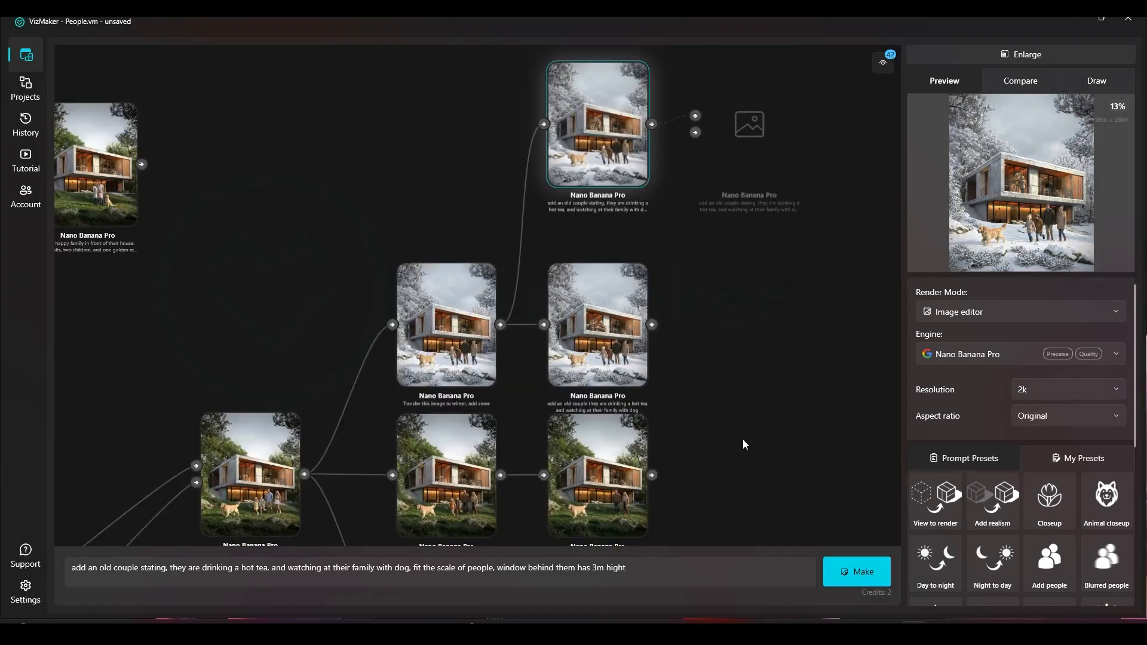
pyautogui.moveTo(744, 441); pyautogui.dragTo(746, 320)
pyautogui.scroll(-3, 370, 327)
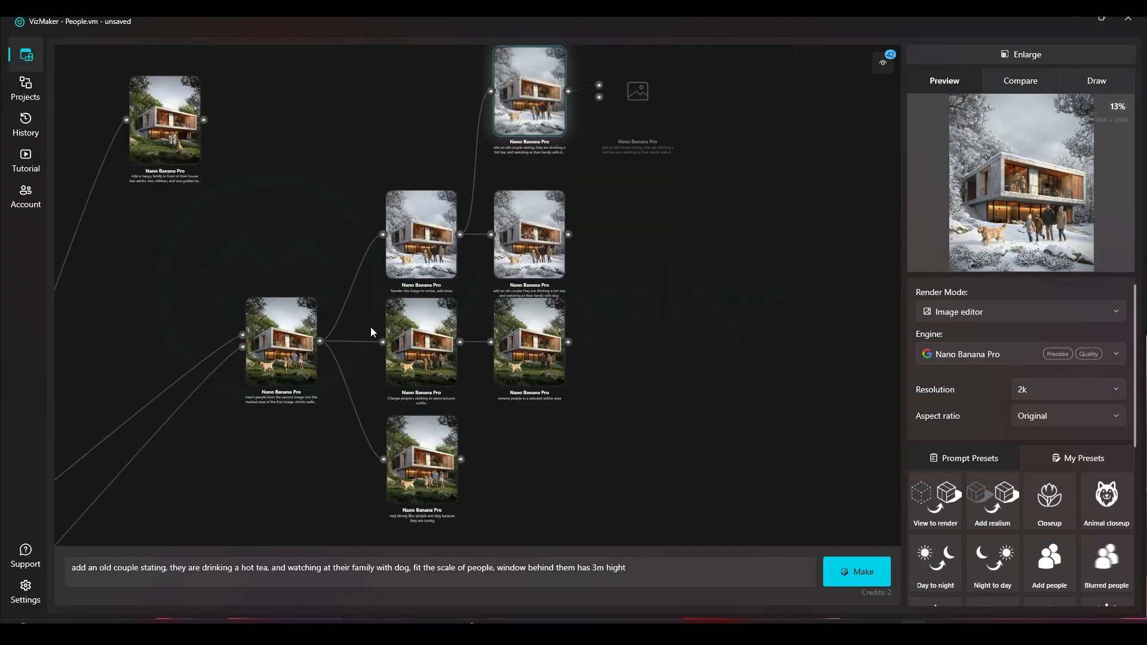
# Step: Examine the winter render's old couple, walking family and dog up close in the node graph
pyautogui.scroll(5, 575, 102)
pyautogui.moveTo(478, 248); pyautogui.dragTo(515, 393)
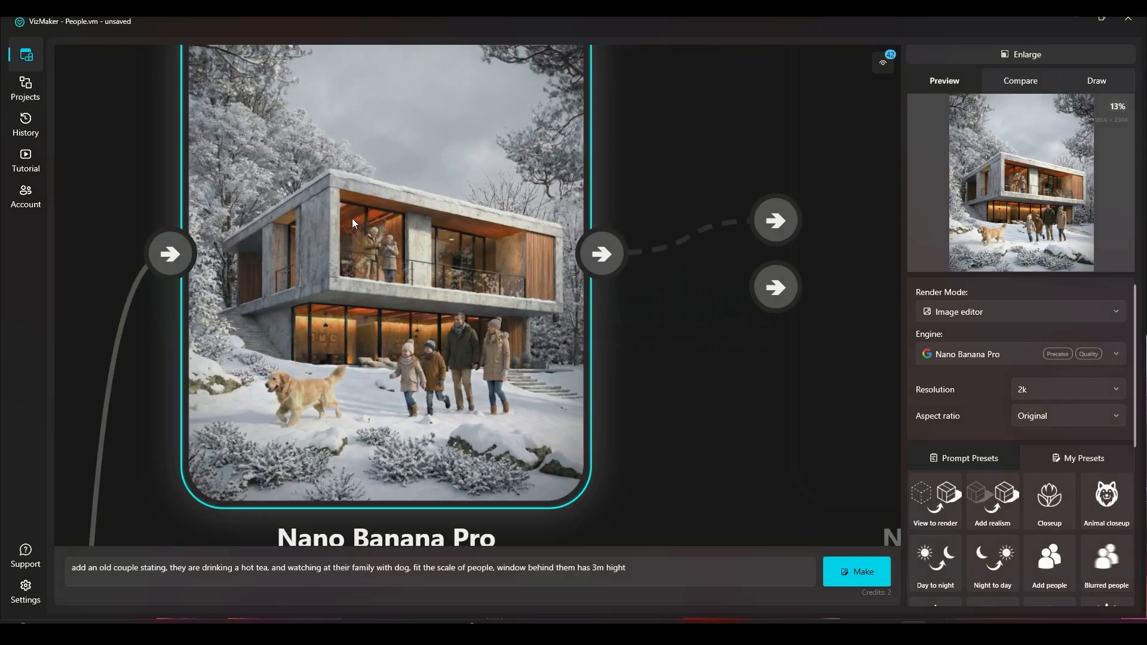
pyautogui.moveTo(252, 267); pyautogui.dragTo(259, 287)
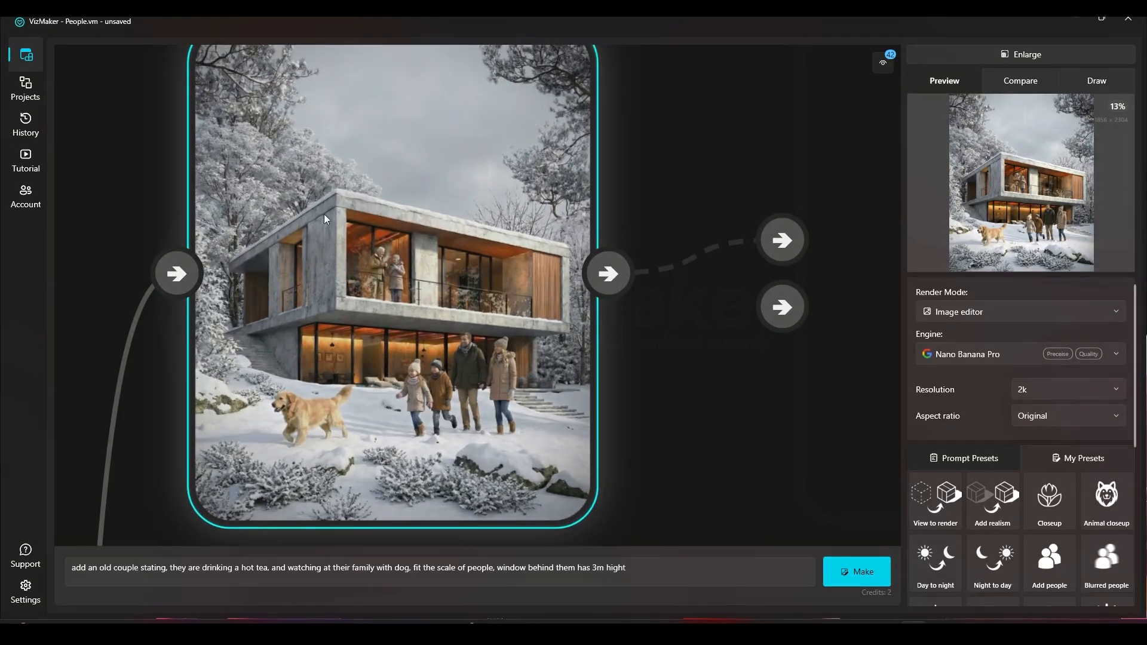
pyautogui.moveTo(249, 137); pyautogui.dragTo(268, 121)
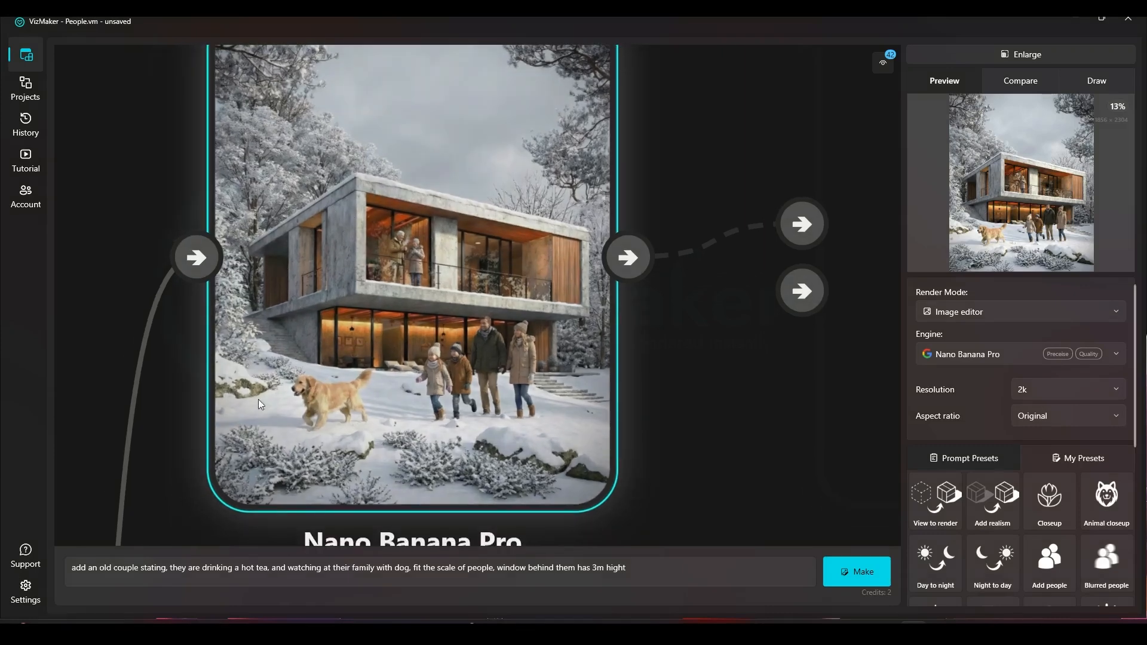
pyautogui.scroll(-5, 367, 268)
pyautogui.scroll(5, 420, 282)
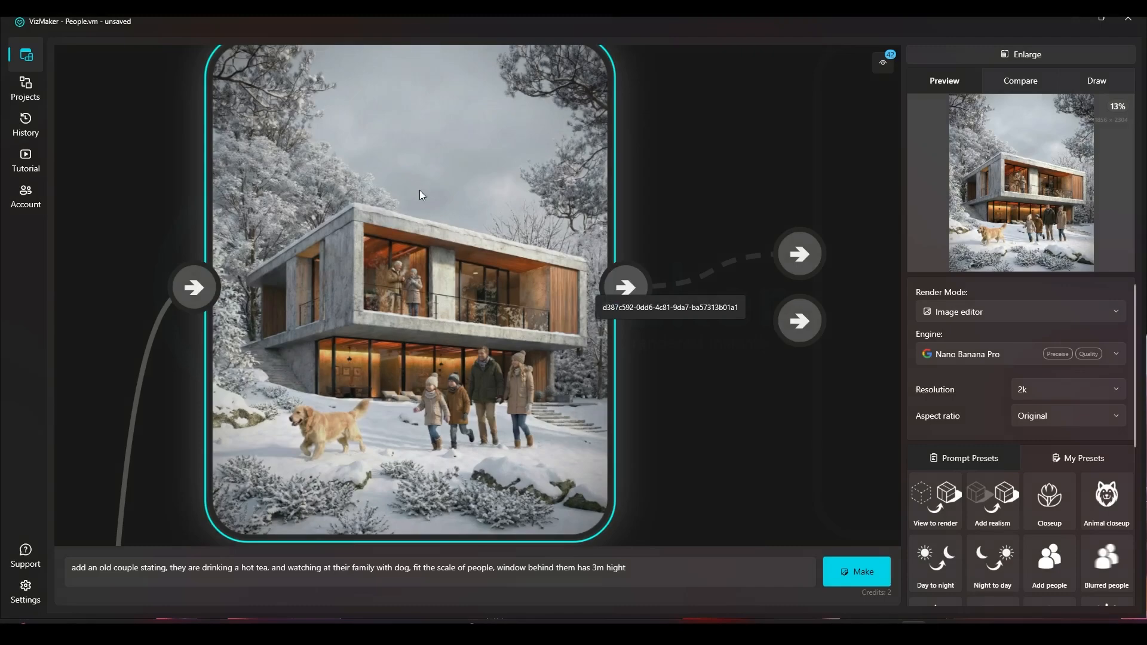
# Step: Deselect the winter render and review the whole branch of seasonal, clothing and blur variants made from the inserted family
pyautogui.scroll(-10, 419, 190)
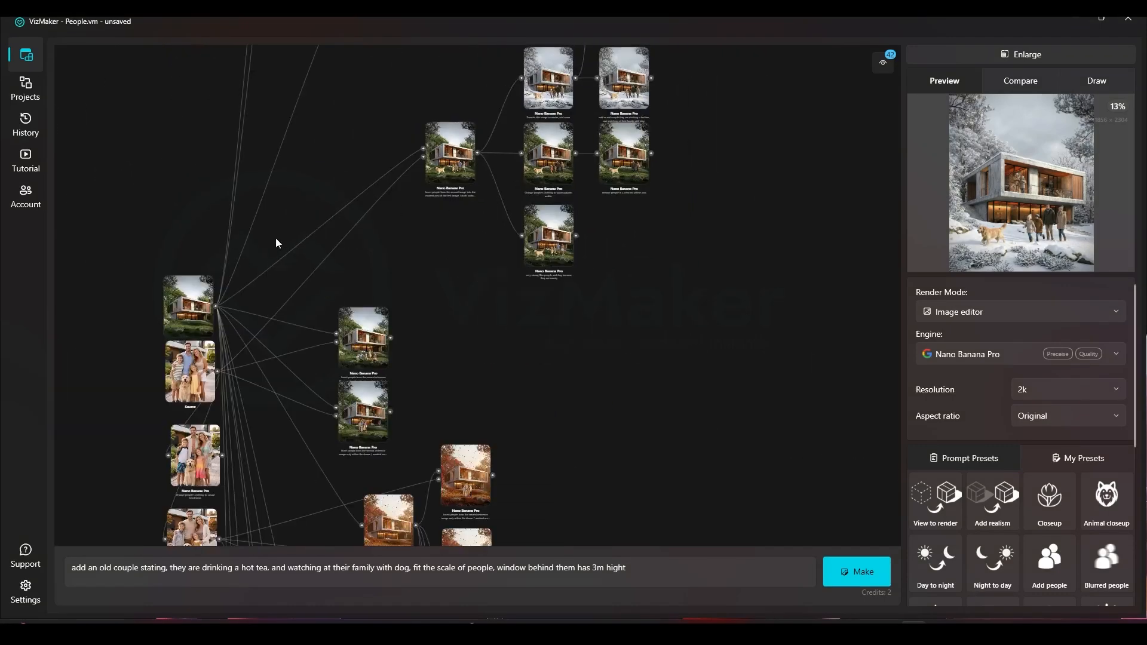
pyautogui.moveTo(530, 151); pyautogui.dragTo(378, 313)
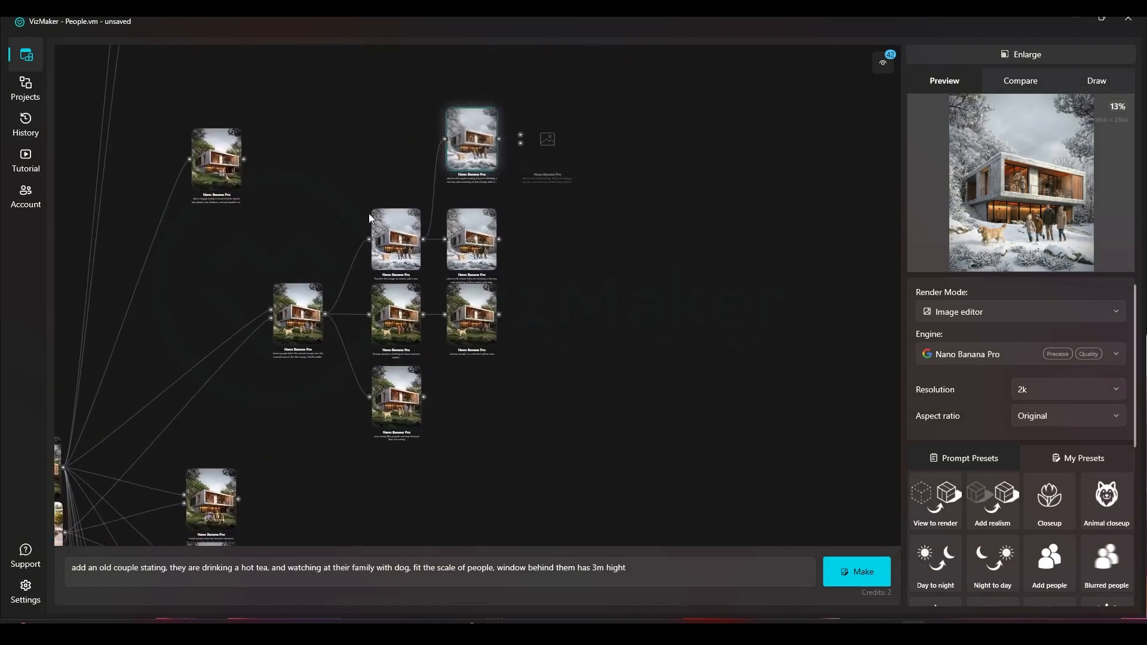
pyautogui.click(597, 230)
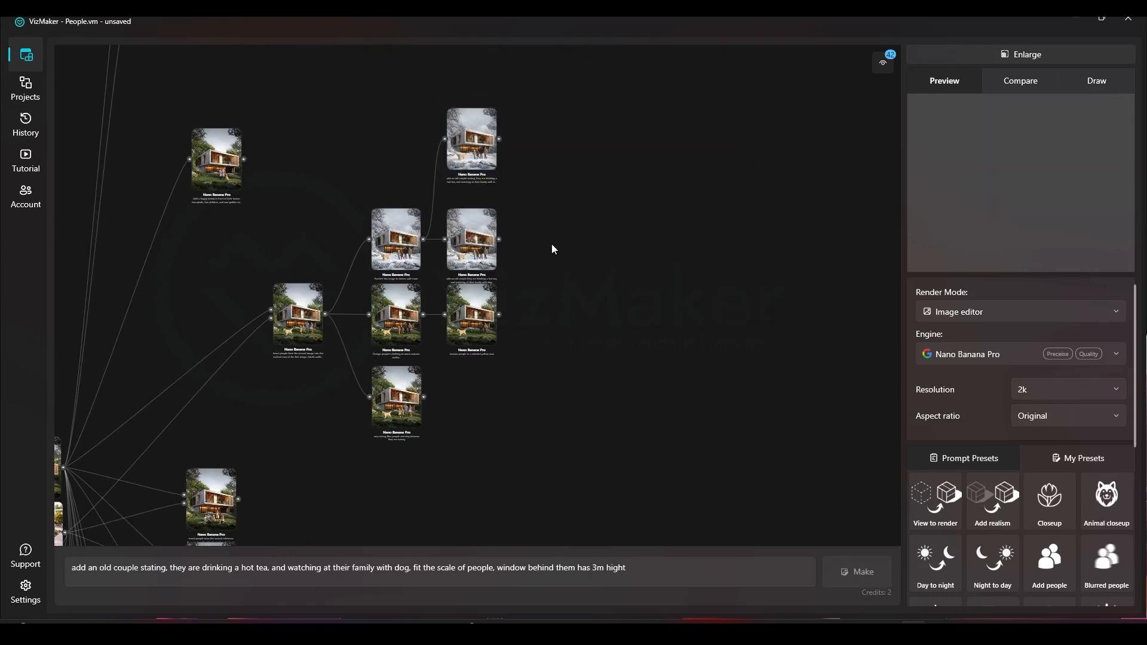
pyautogui.scroll(3, 502, 251)
pyautogui.moveTo(332, 259); pyautogui.dragTo(308, 288)
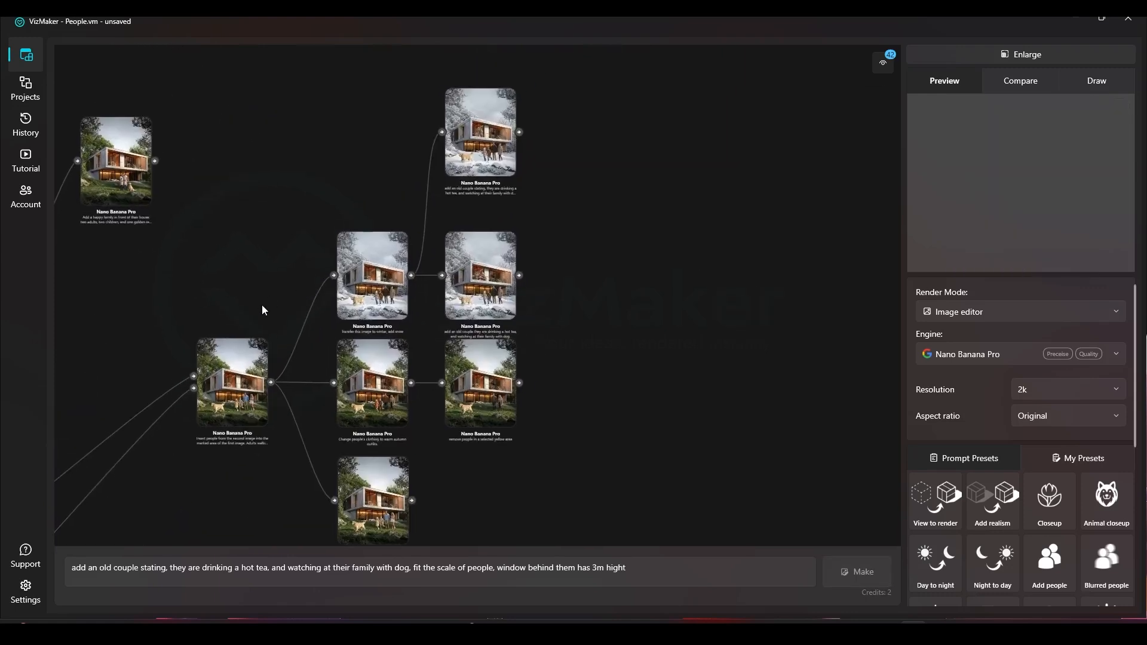
pyautogui.moveTo(281, 245); pyautogui.dragTo(332, 215)
pyautogui.moveTo(282, 280); pyautogui.dragTo(294, 258)
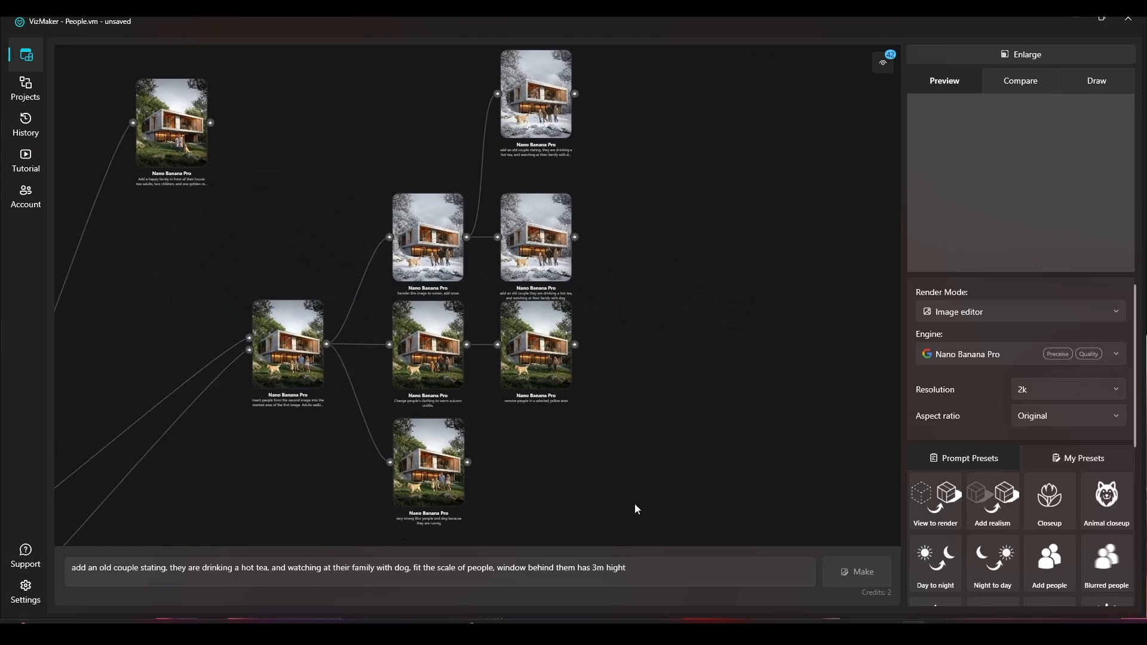
# Step: Review the two lower rows of renders with masked, circled and seasonal insertions made from the family source photo
pyautogui.scroll(-3, 442, 502)
pyautogui.moveTo(442, 502); pyautogui.dragTo(479, 258)
pyautogui.moveTo(402, 454); pyautogui.dragTo(517, 168)
pyautogui.moveTo(384, 425); pyautogui.dragTo(381, 111)
pyautogui.scroll(-5, 381, 113)
pyautogui.moveTo(349, 402); pyautogui.dragTo(424, 331)
pyautogui.scroll(5, 424, 331)
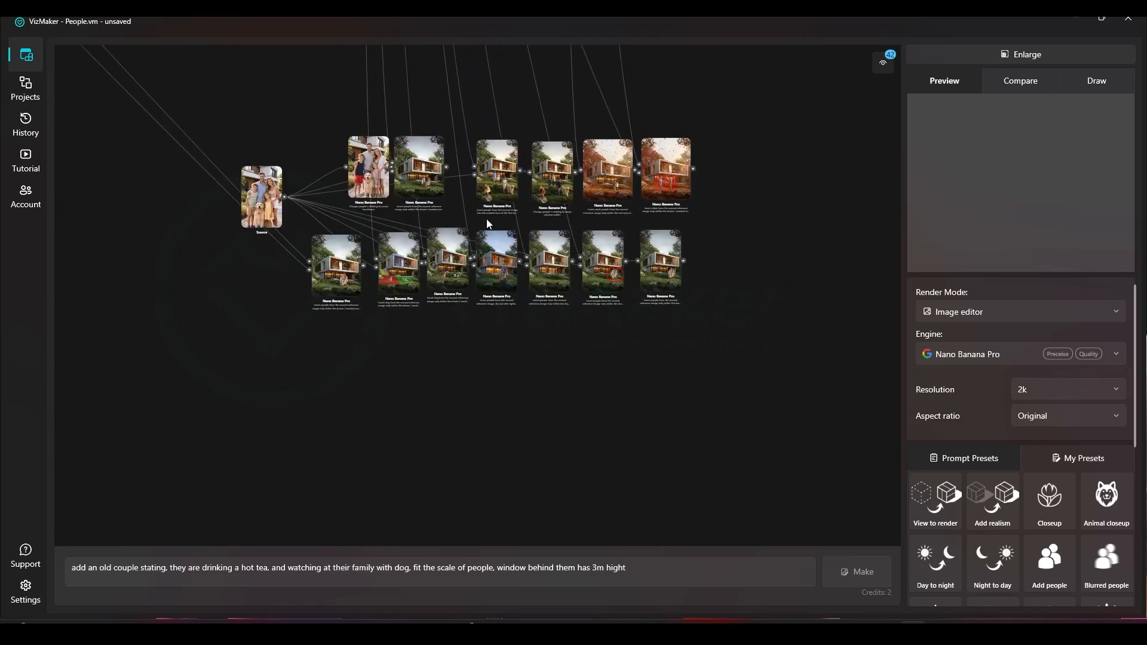
pyautogui.scroll(4, 449, 212)
pyautogui.scroll(-1, 443, 220)
pyautogui.moveTo(438, 230); pyautogui.dragTo(491, 239)
pyautogui.scroll(3, 280, 298)
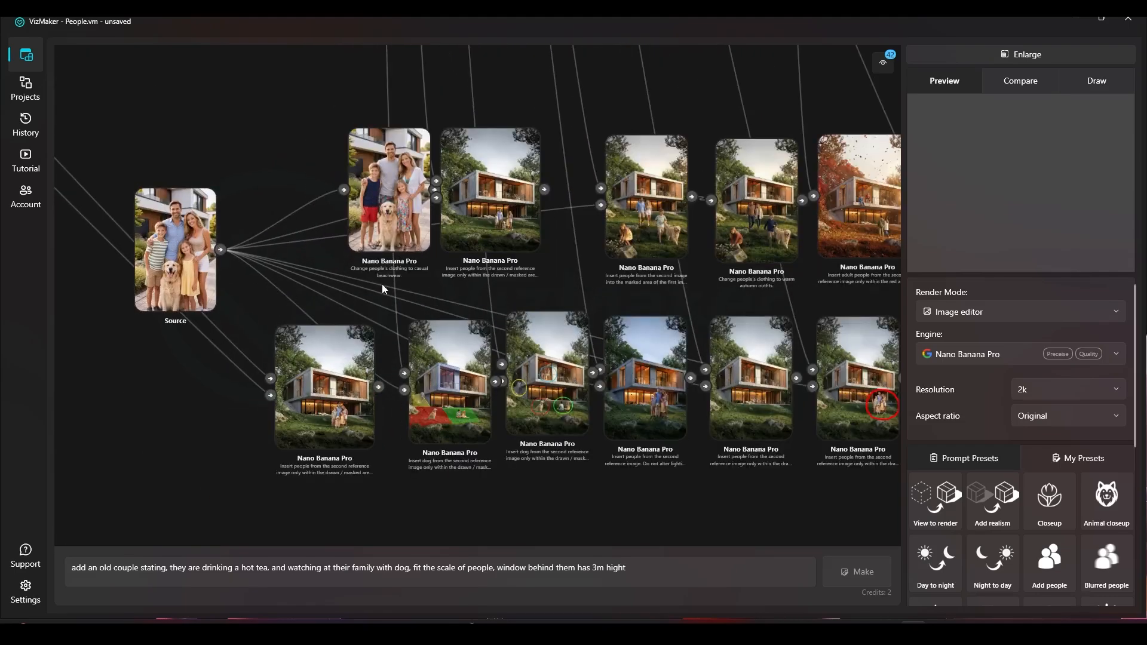
pyautogui.moveTo(588, 277); pyautogui.dragTo(450, 302)
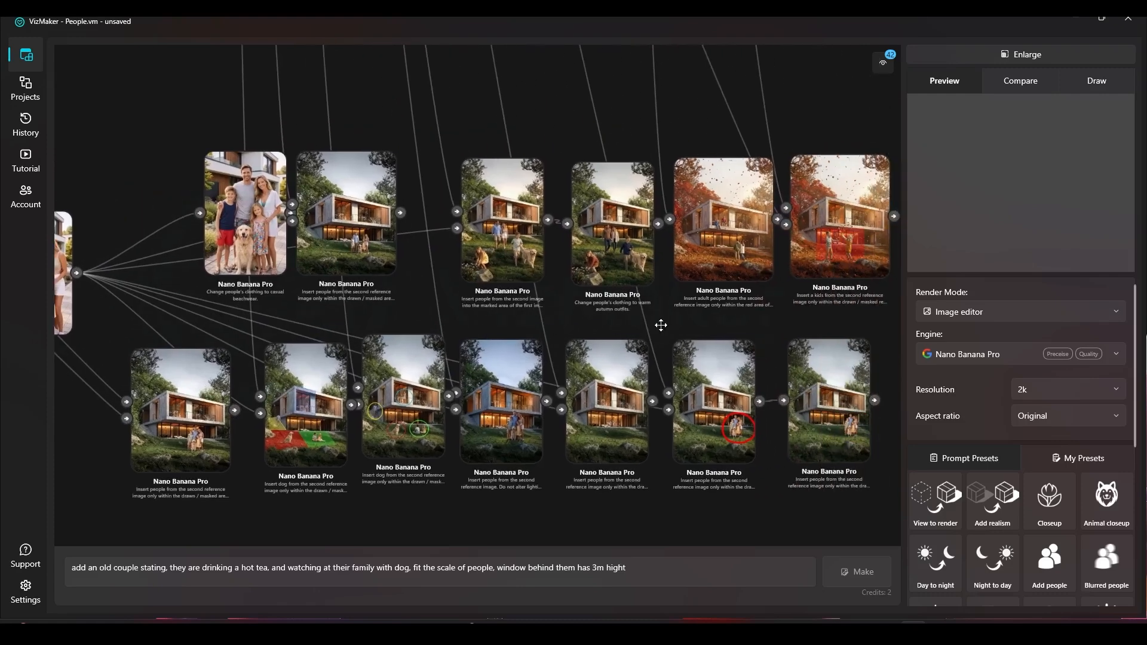
pyautogui.moveTo(661, 326); pyautogui.dragTo(559, 322)
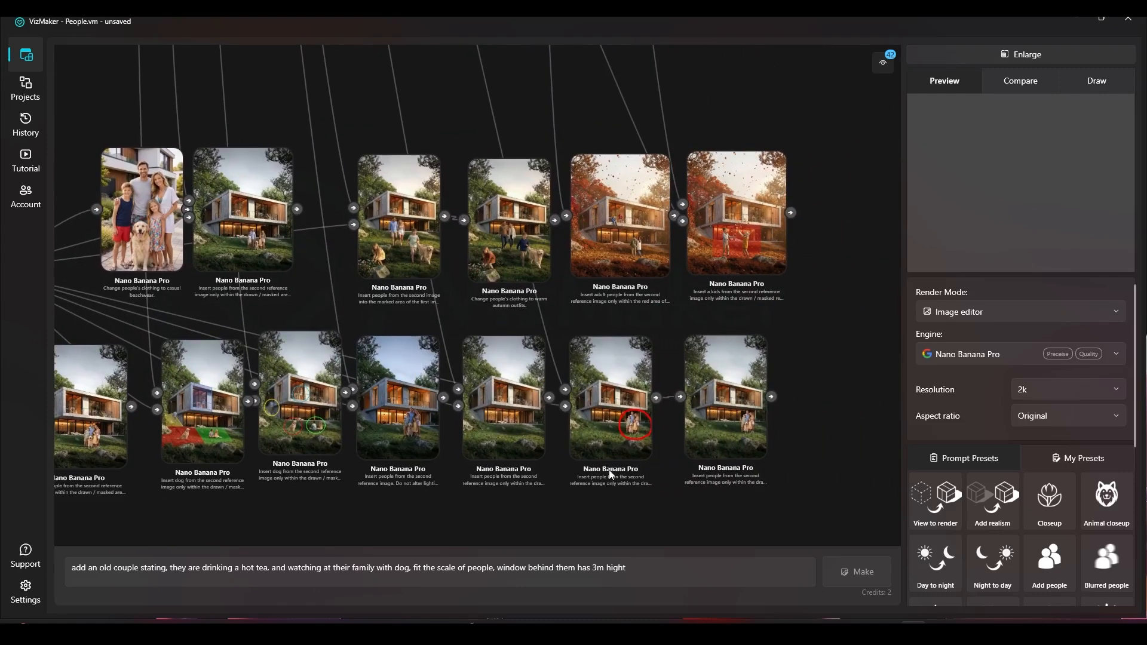